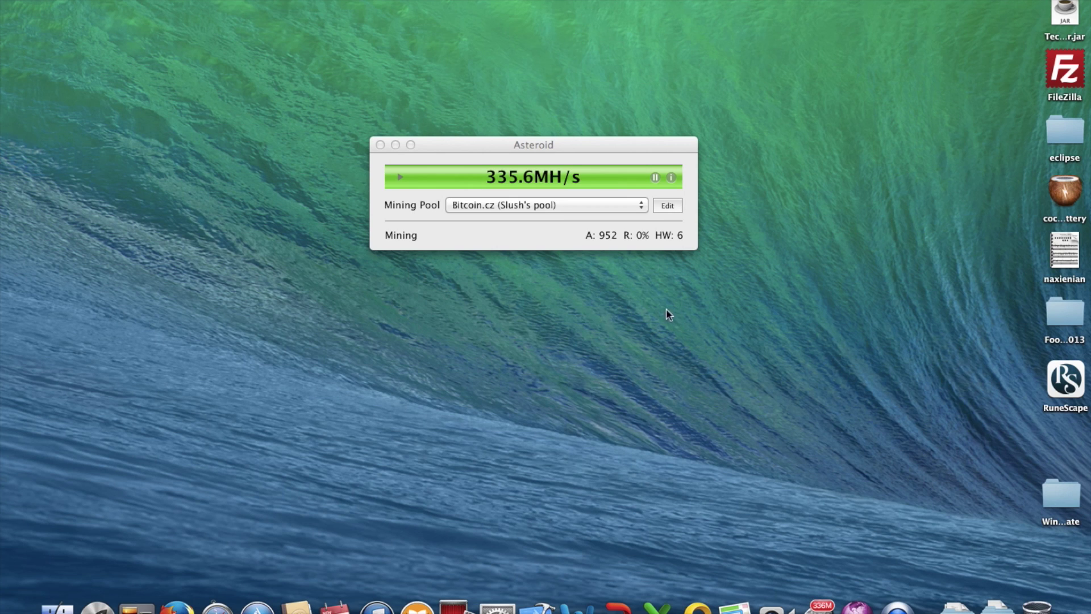
Read the About Asteroid details for version 0.9.4, then close the window
left_click(527, 149)
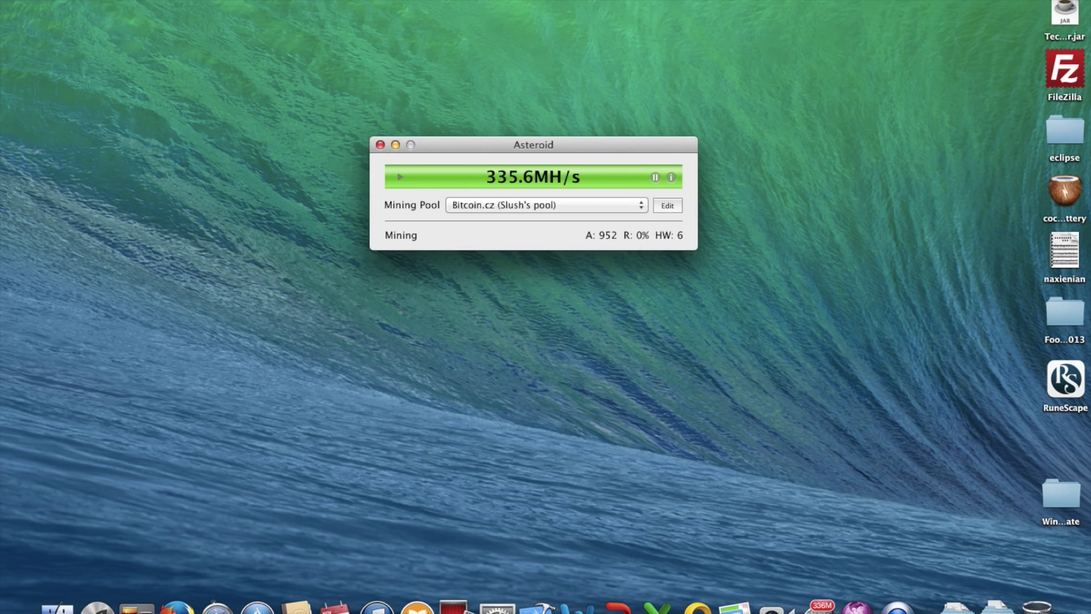
left_click(56, 0)
left_click(55, 2)
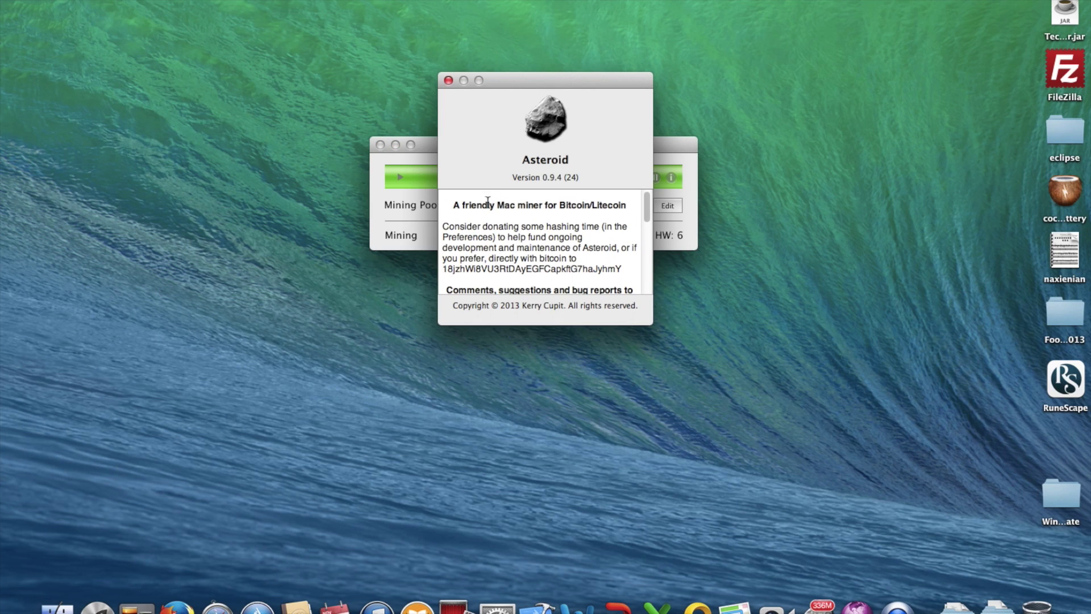
left_click_drag(458, 196, 607, 289)
left_click(607, 290)
scroll(592, 196, "down", 10)
scroll(593, 196, "up", 10)
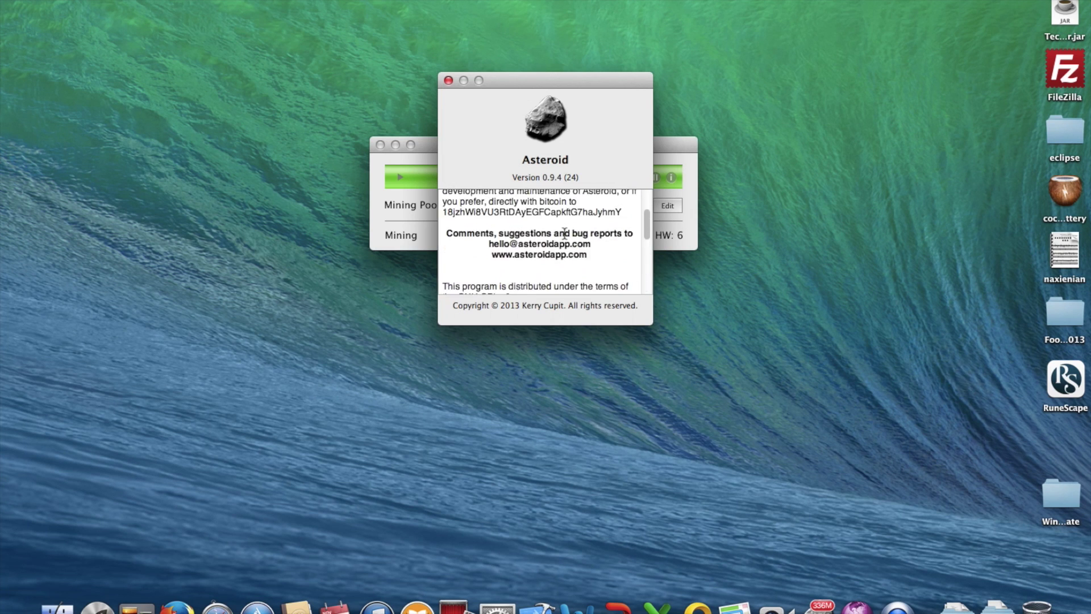
left_click(448, 81)
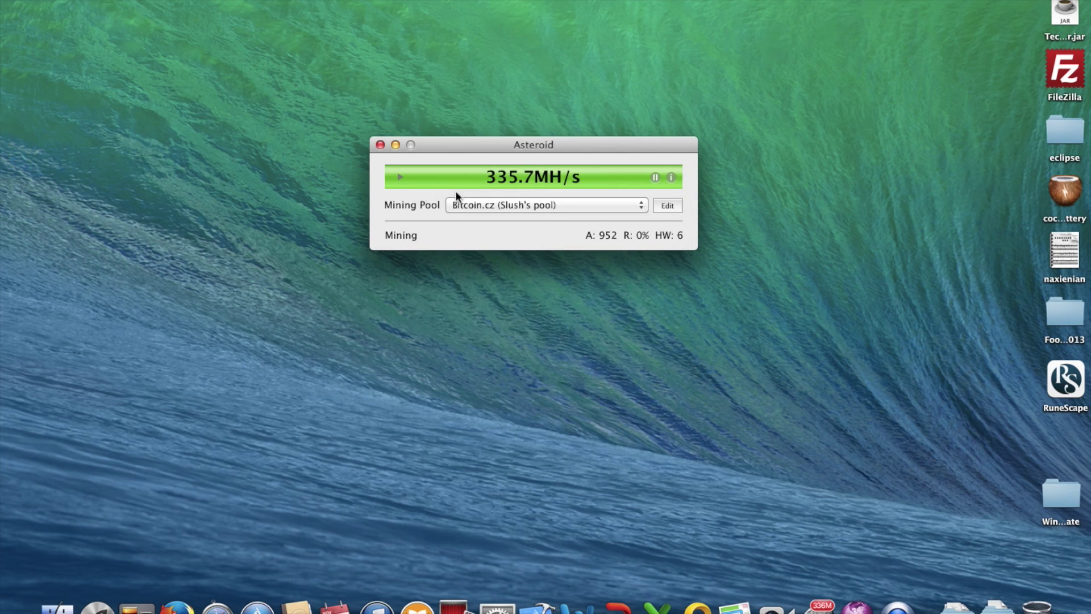
Expand and collapse the mining device list, then switch to the browser's desktop space
left_click(399, 178)
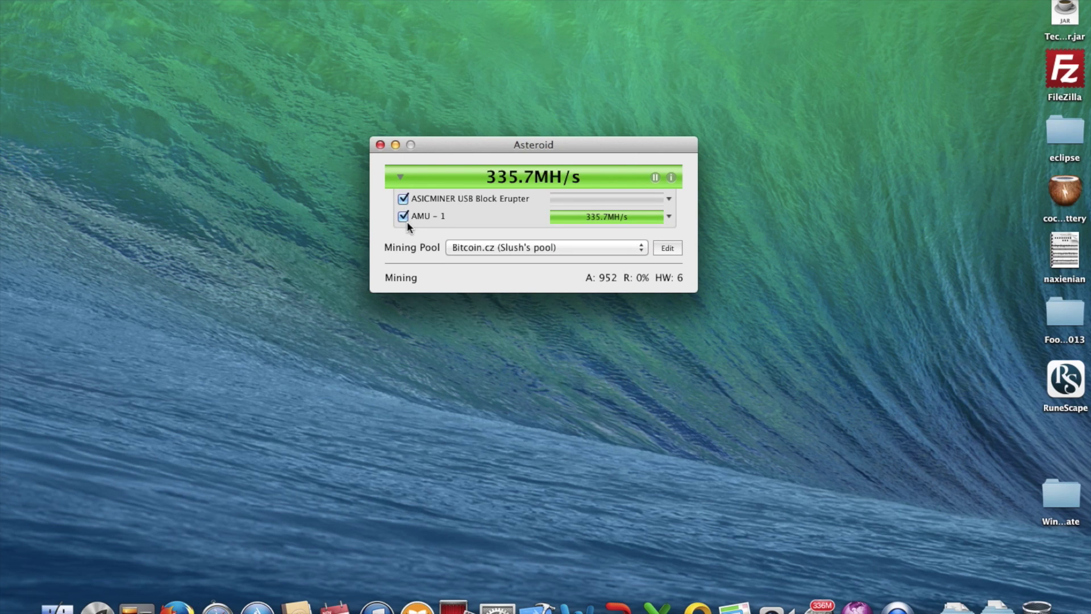
left_click(400, 177)
key("ctrl+Left")
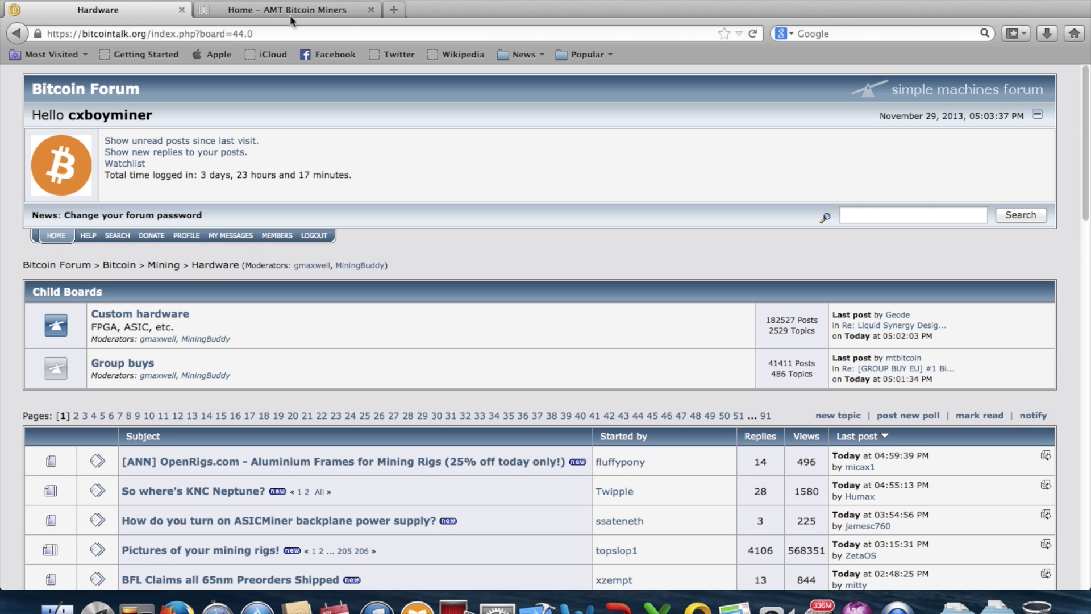
Close the AMT Bitcoin Miners tab and load asteroidapp.com in a new tab
left_click(371, 10)
left_click(203, 10)
type("a")
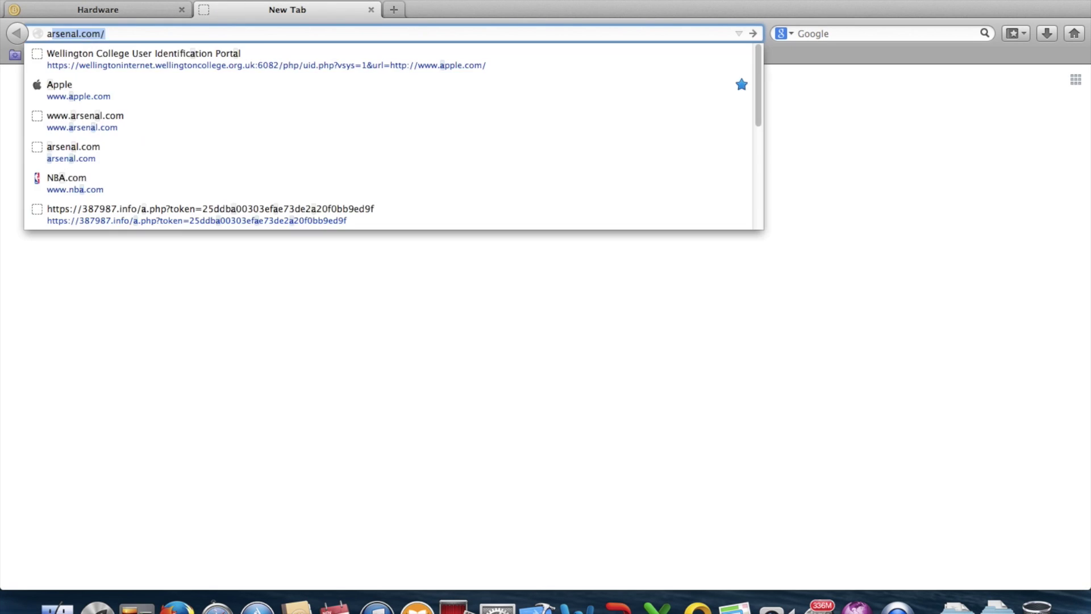
type("steroidapp.com")
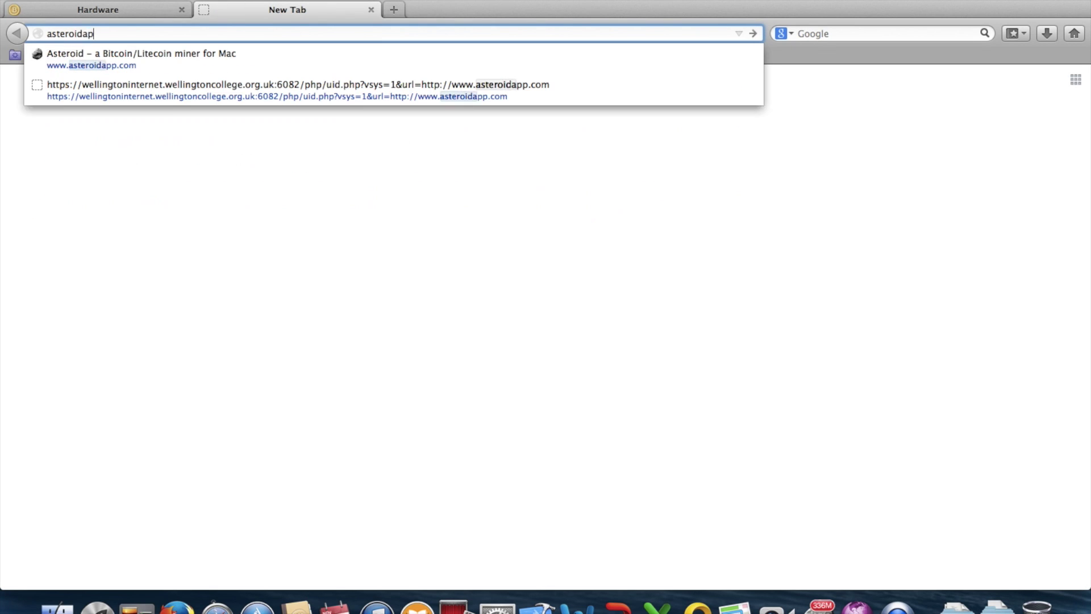
key("Return")
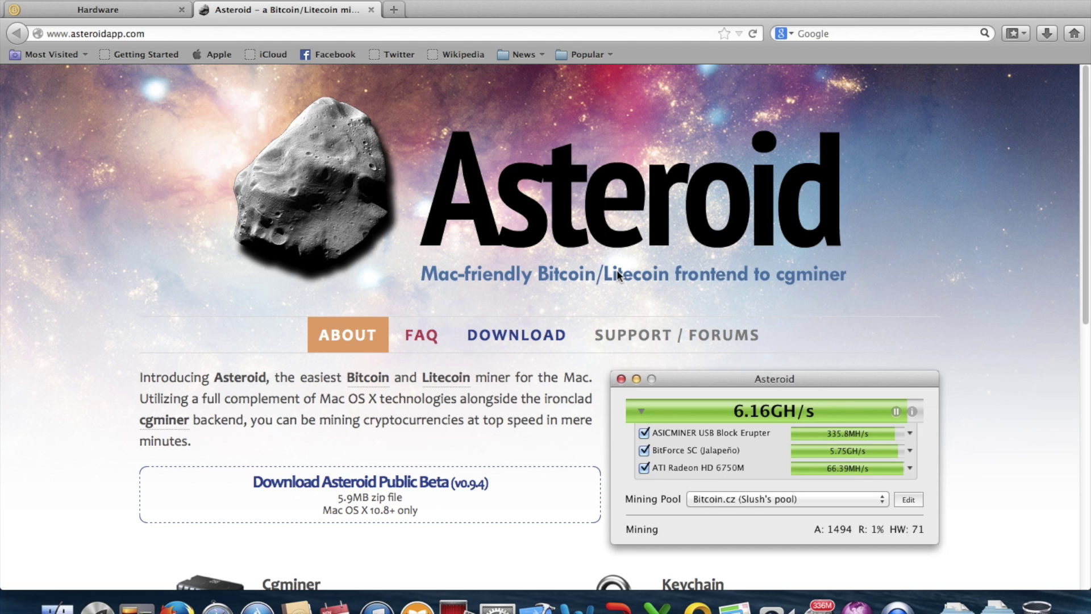
Scroll the feature list, highlighting the Cgminer, Keychain and Remote Monitoring descriptions
scroll(542, 338, "down", 2)
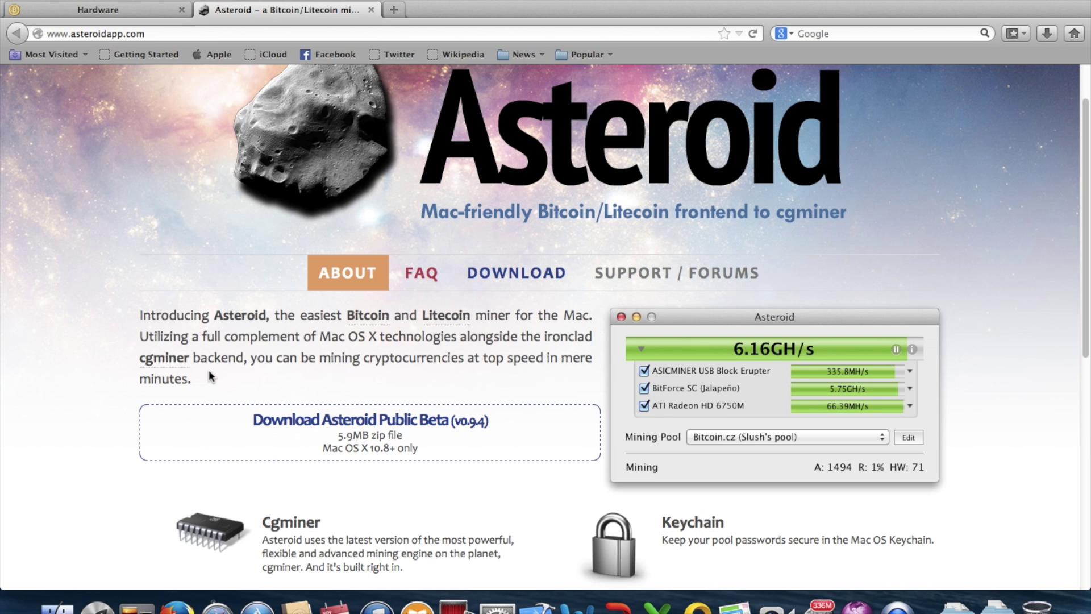
scroll(497, 361, "down", 3)
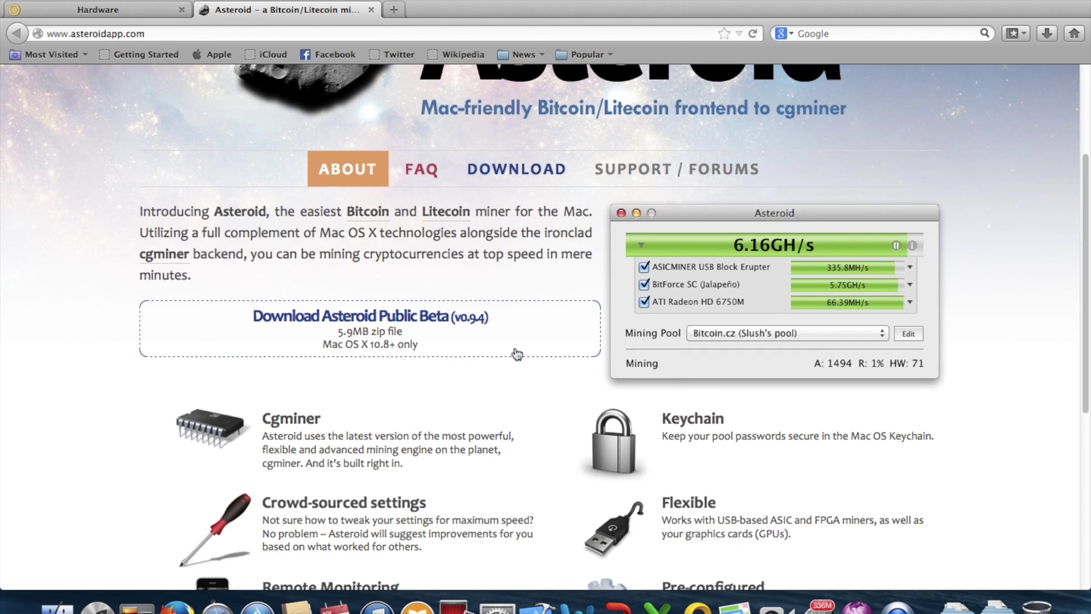
scroll(499, 360, "down", 4)
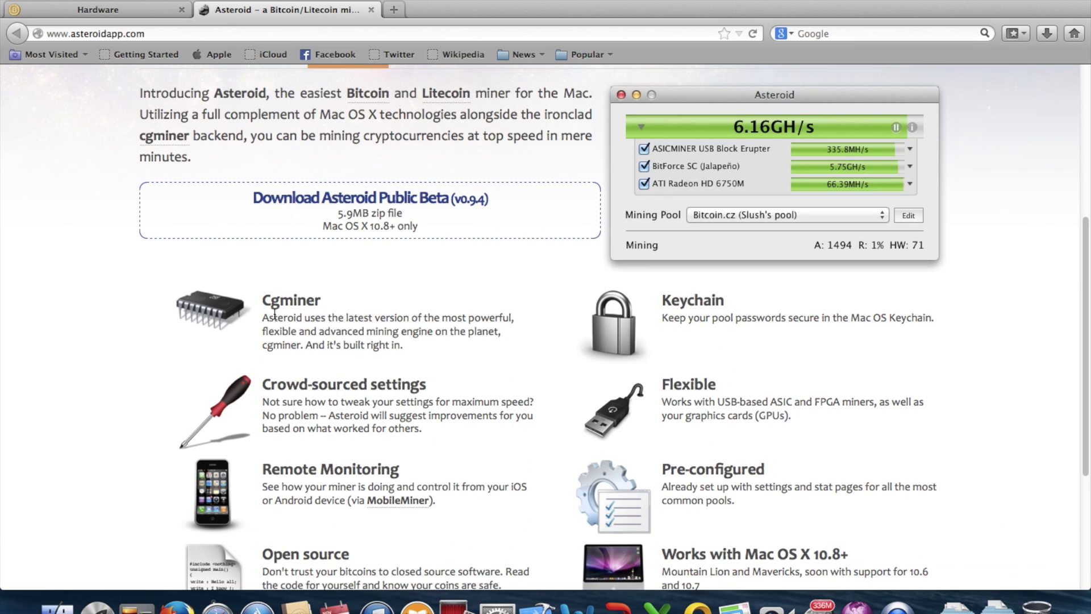
left_click_drag(258, 297, 500, 347)
left_click(414, 346)
left_click_drag(659, 291, 943, 316)
left_click(945, 317)
left_click_drag(257, 469, 518, 488)
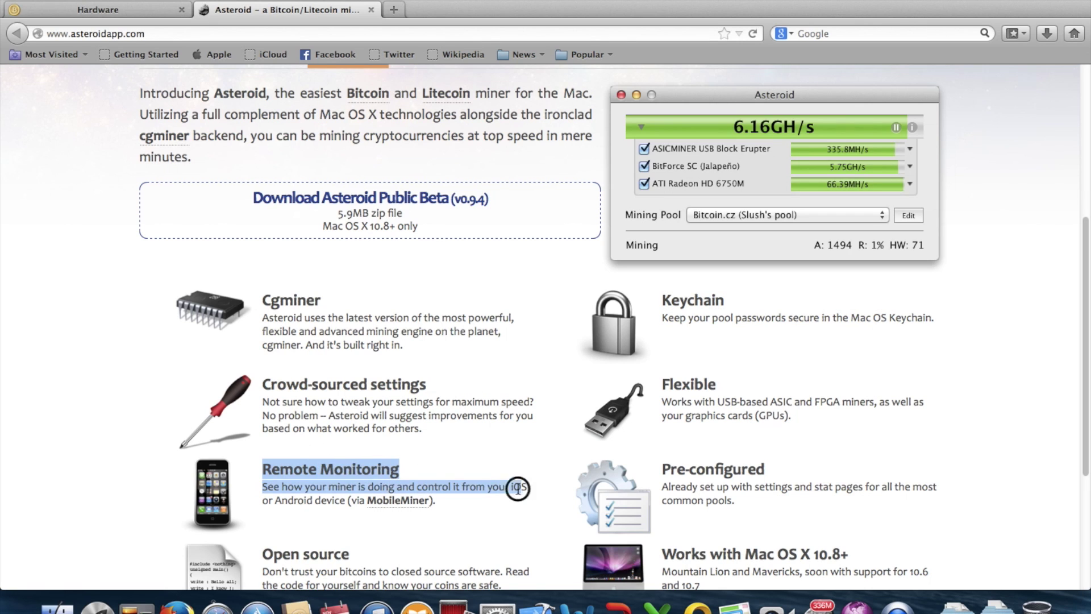
left_click(518, 487)
Highlight the Open source and last three feature sections further down
scroll(298, 452, "down", 5)
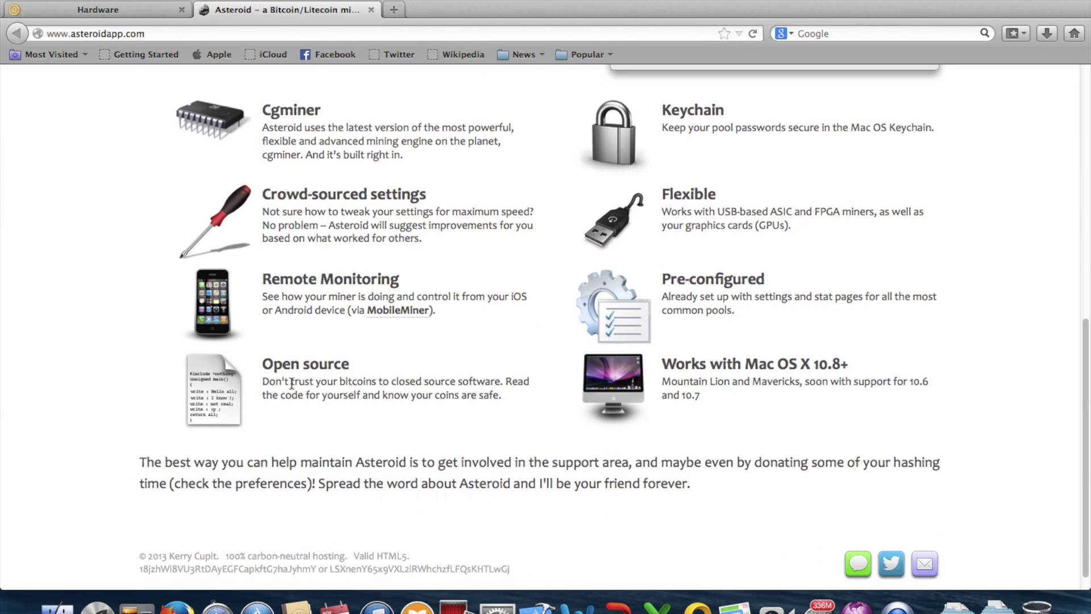
left_click_drag(262, 381, 474, 395)
left_click(473, 395)
left_click_drag(718, 404, 624, 335)
Check the Mac's OS X version in About This Mac, then close it
left_click(14, 0)
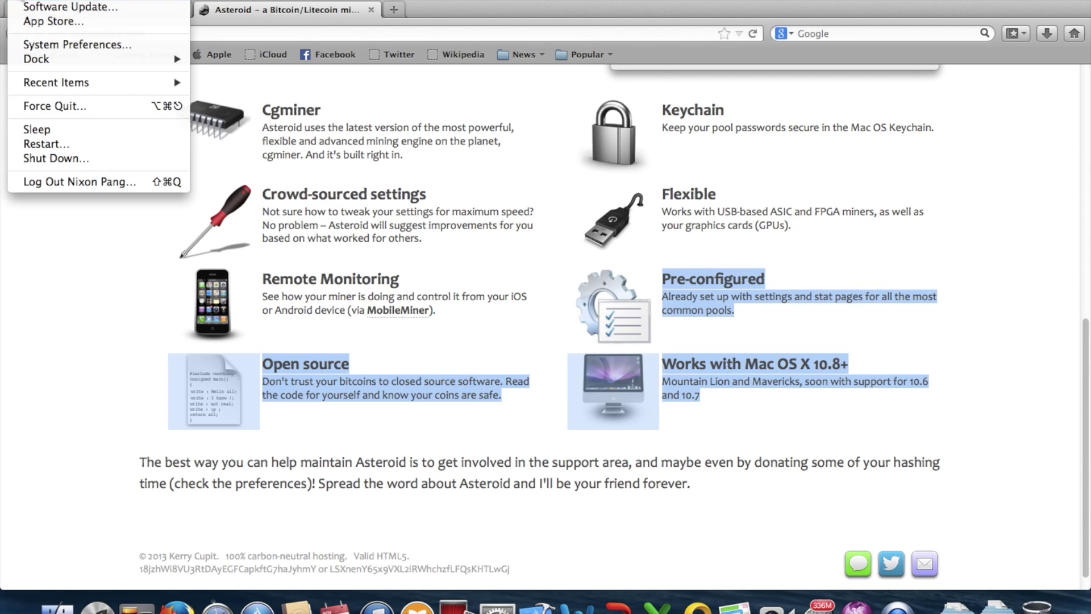
left_click(39, 0)
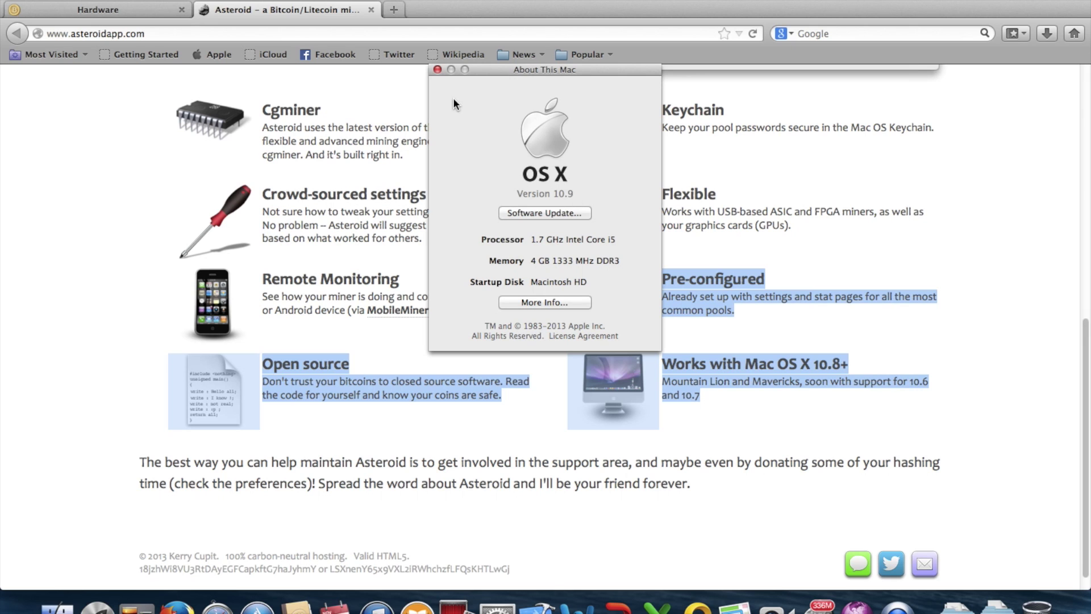
left_click(438, 69)
Scroll back up and go to the Asteroid support forums
left_click(509, 190)
scroll(513, 196, "up", 1)
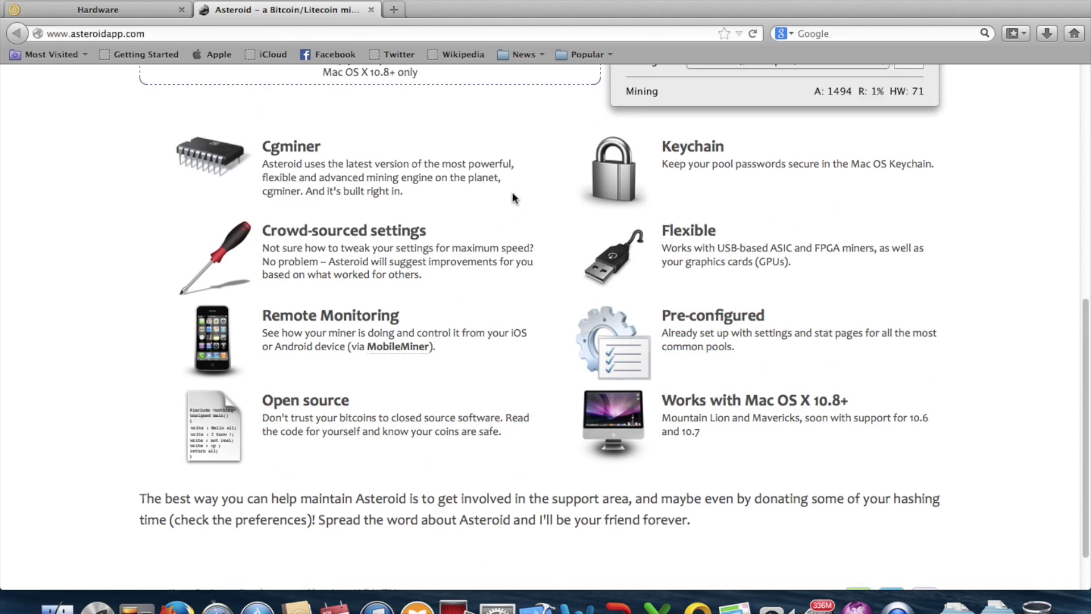
scroll(512, 198, "up", 10)
left_click(653, 343)
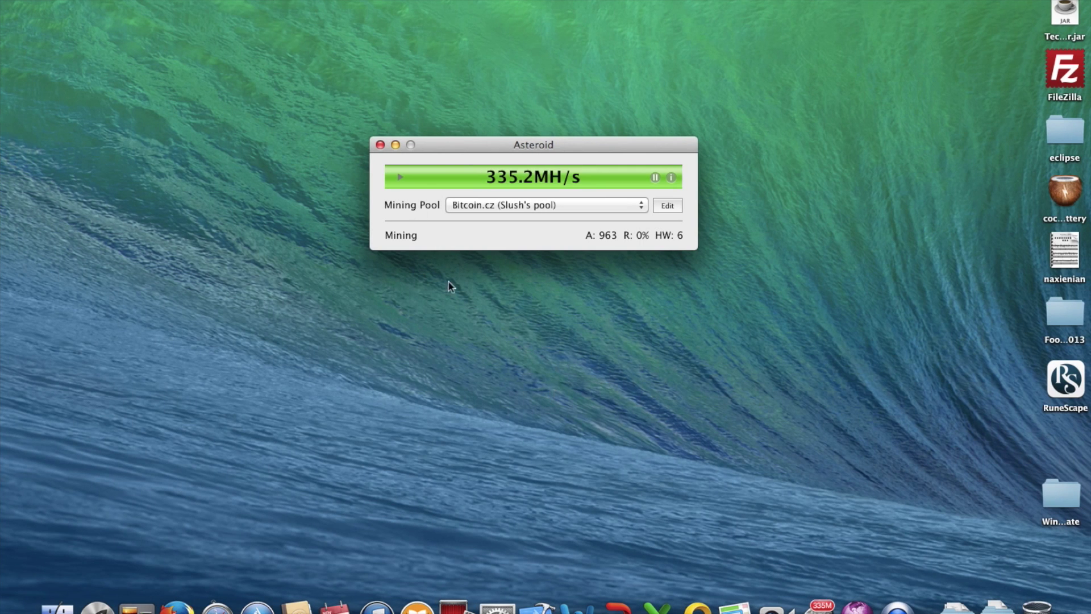
Expand the device list to see ASICMINER USB Block Erupter and AMU - 1 hash rates
left_click(400, 177)
left_click(399, 177)
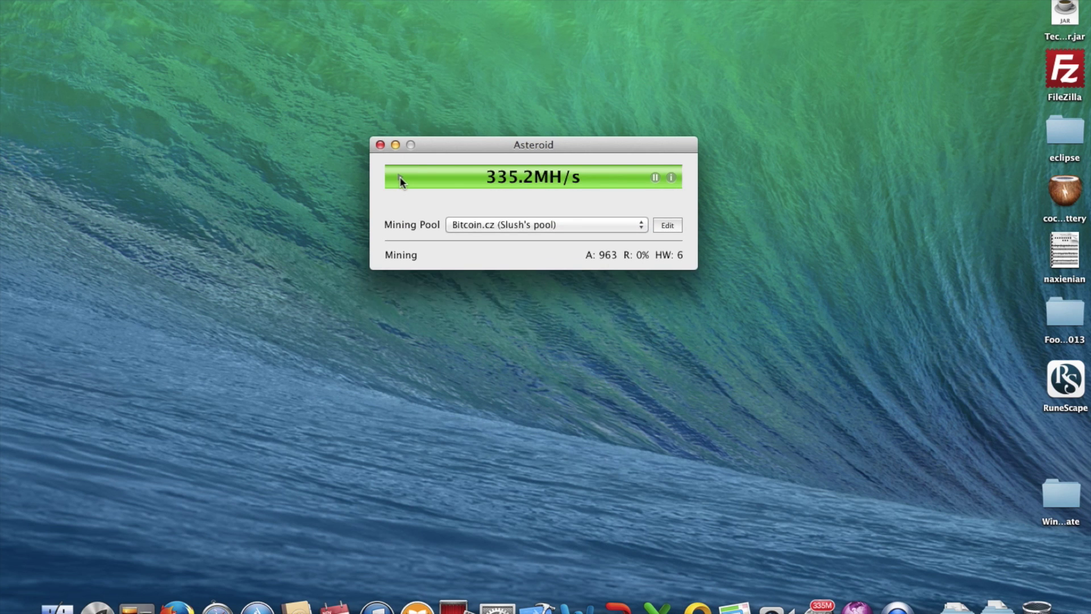
left_click(400, 177)
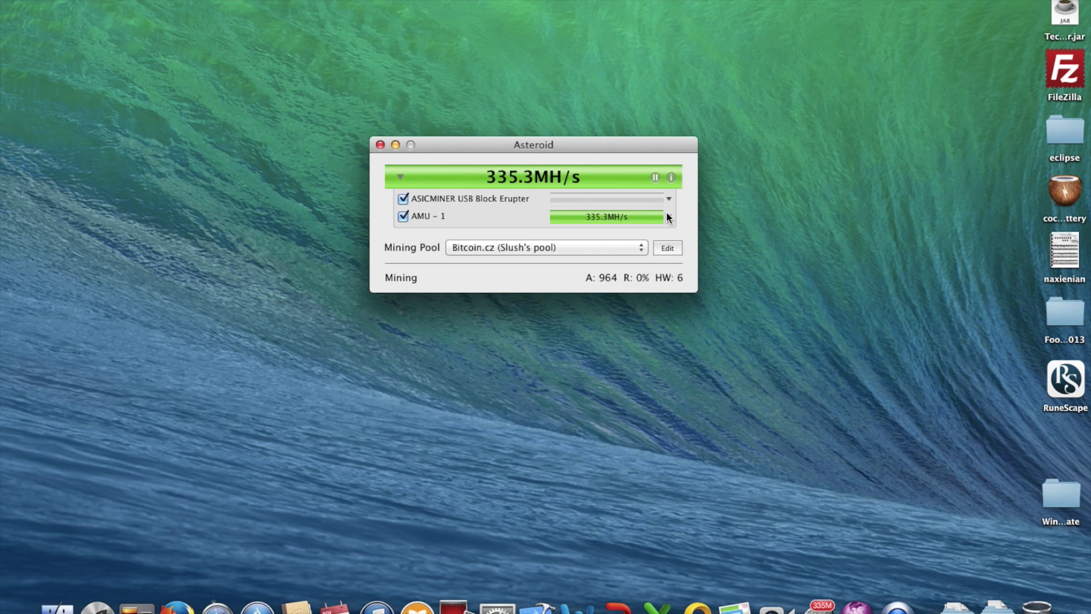
mouse_move(668, 217)
Reselect Bitcoin.cz (Slush's pool) from the Mining Pool list
left_click(548, 249)
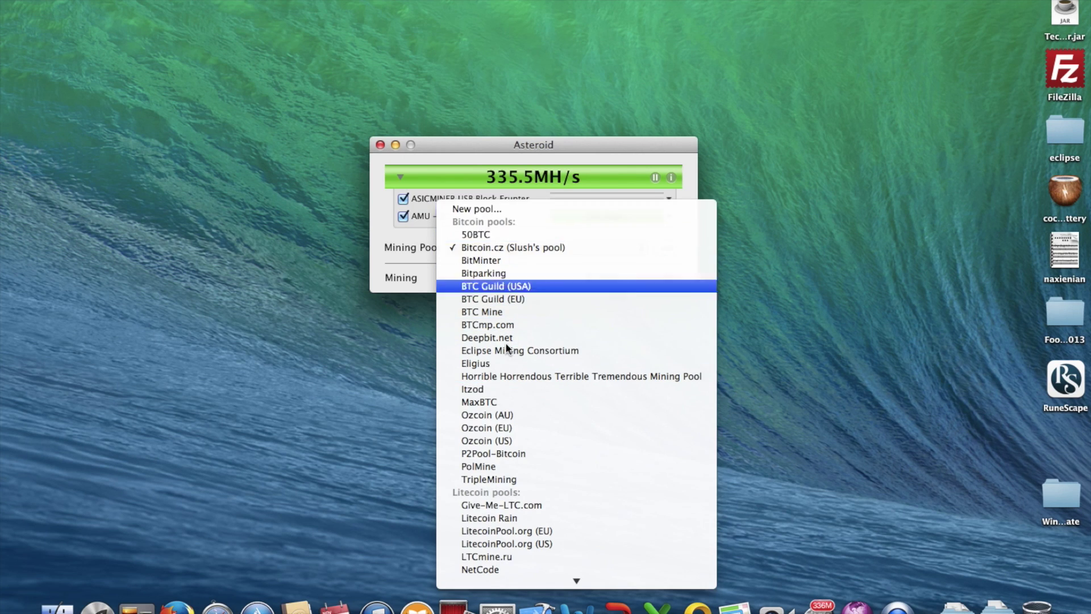
scroll(489, 471, "down", 2)
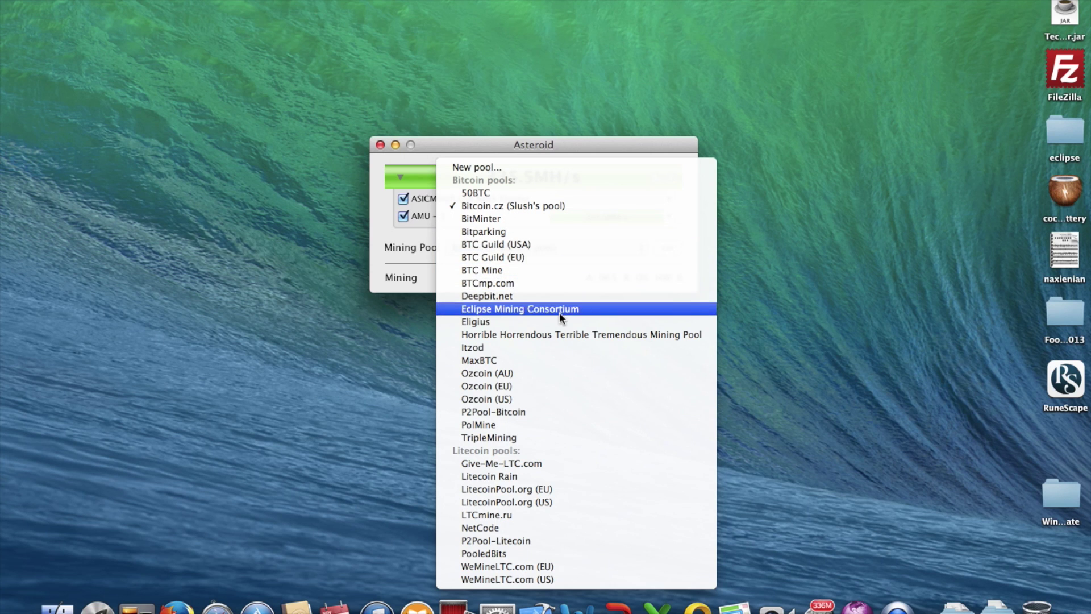
left_click(451, 209)
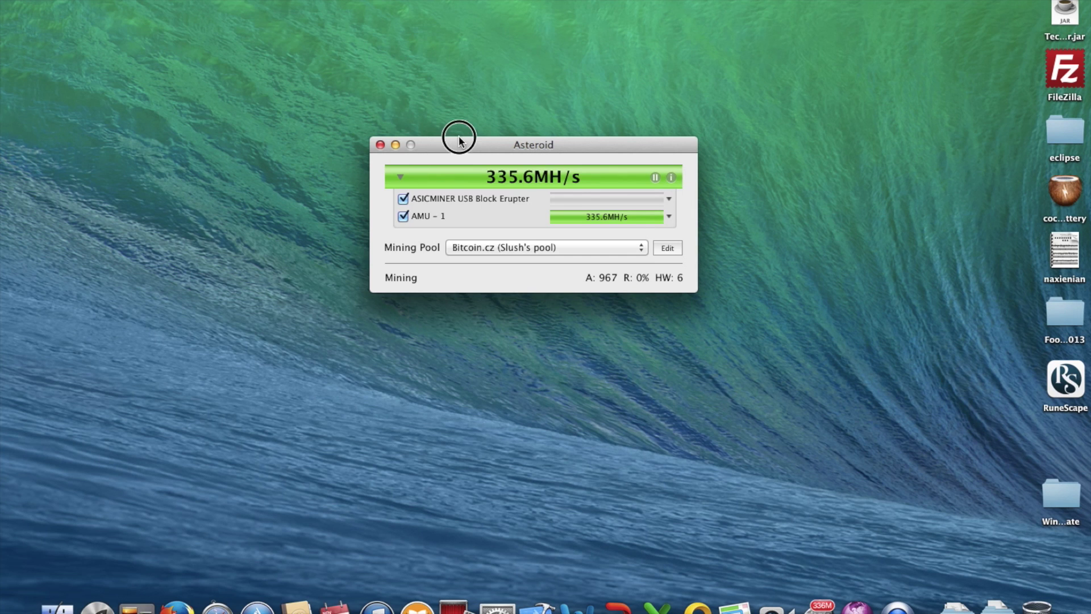
Open the Miner Console, scroll back through the mining log, then close it
left_click_drag(459, 142, 397, 143)
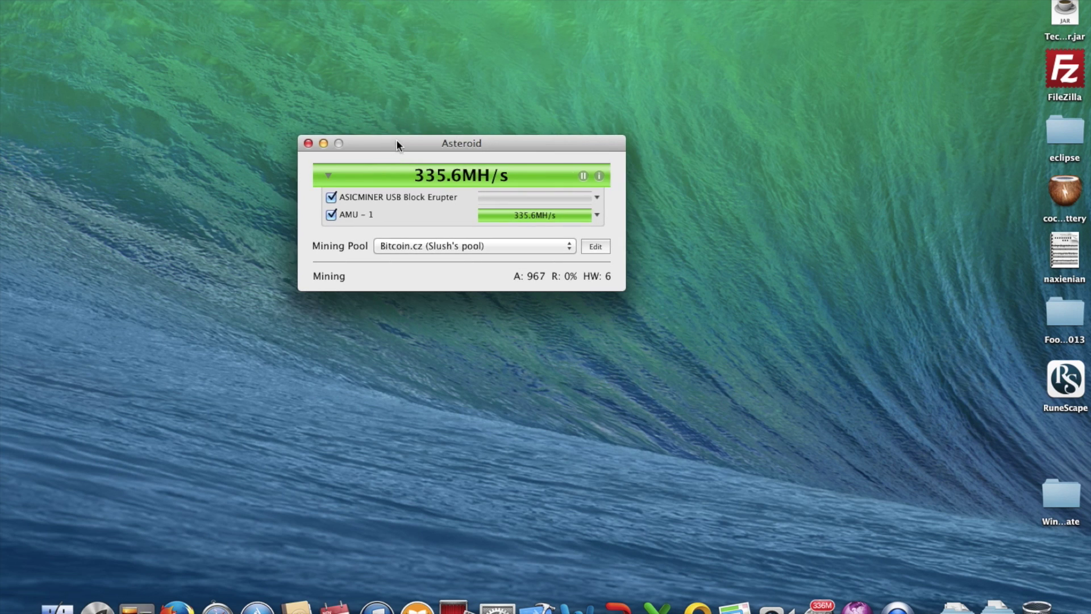
left_click(600, 176)
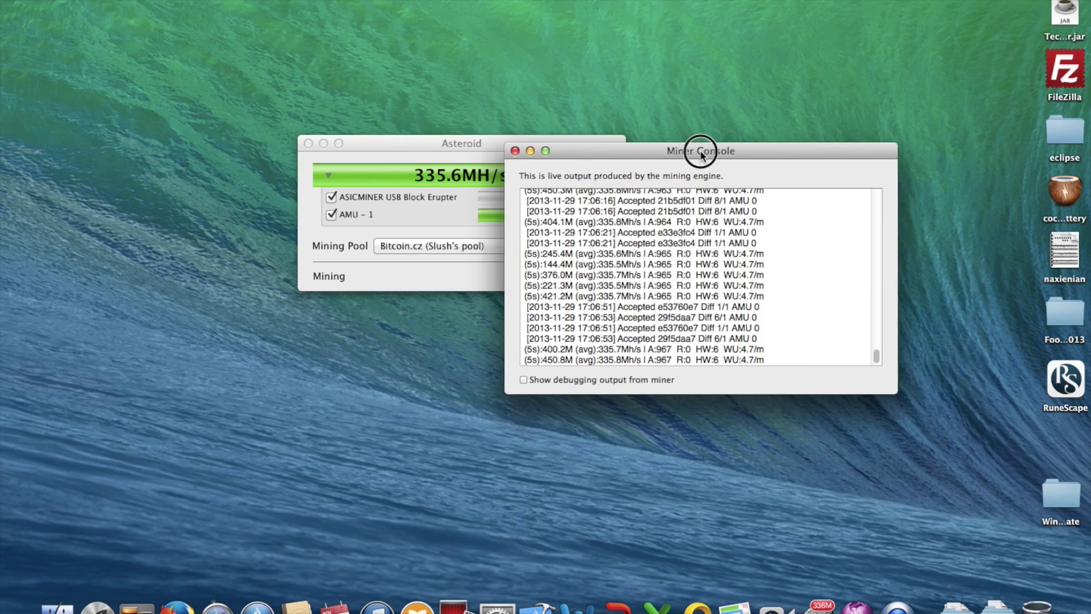
left_click_drag(701, 151, 800, 121)
scroll(739, 256, "up", 10)
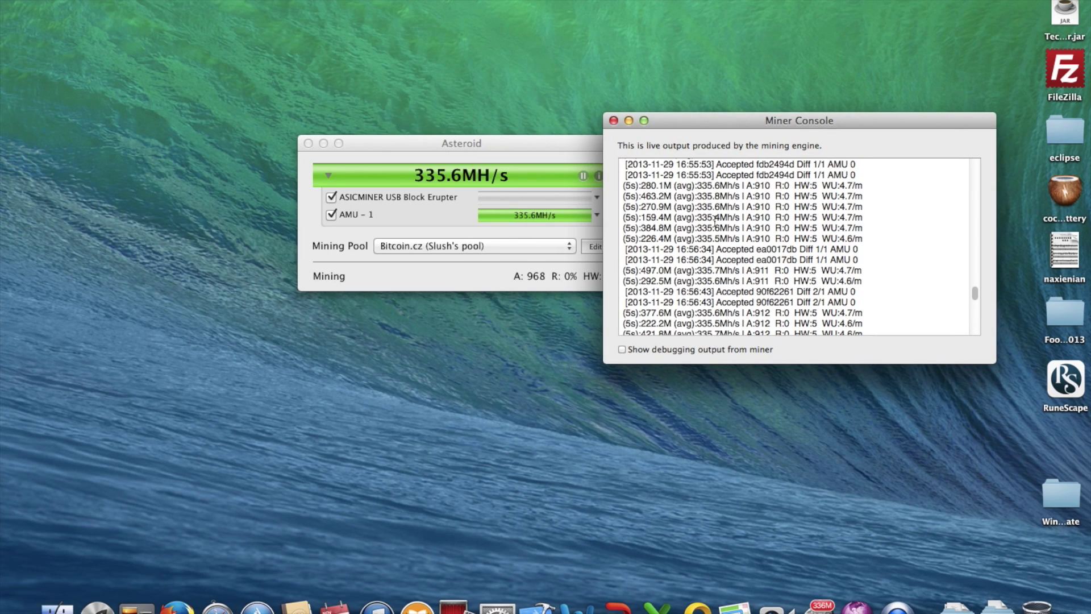
scroll(714, 222, "up", 15)
scroll(714, 278, "up", 10)
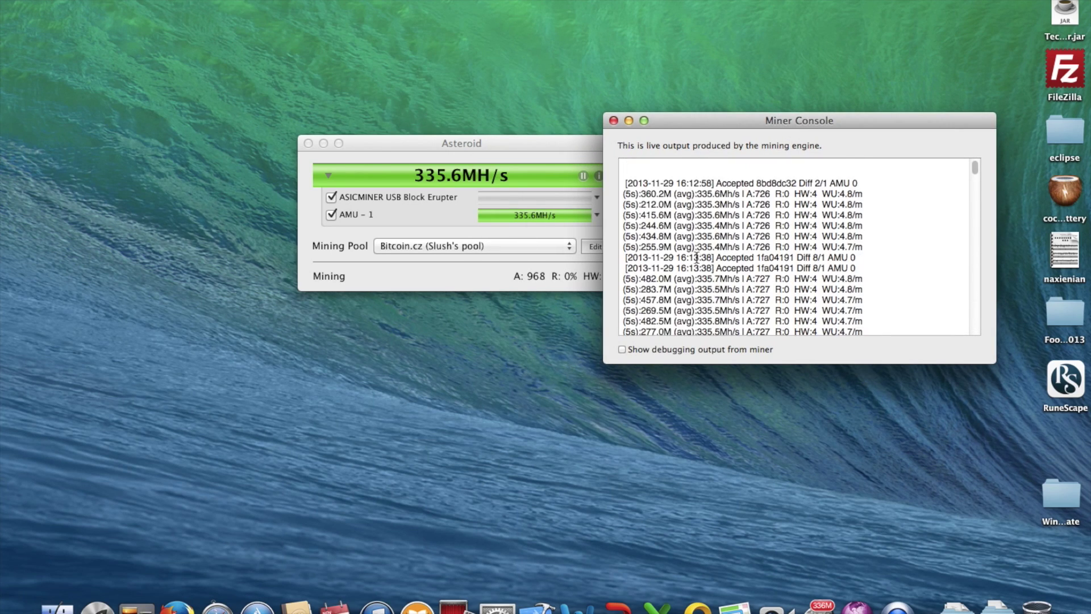
left_click(614, 121)
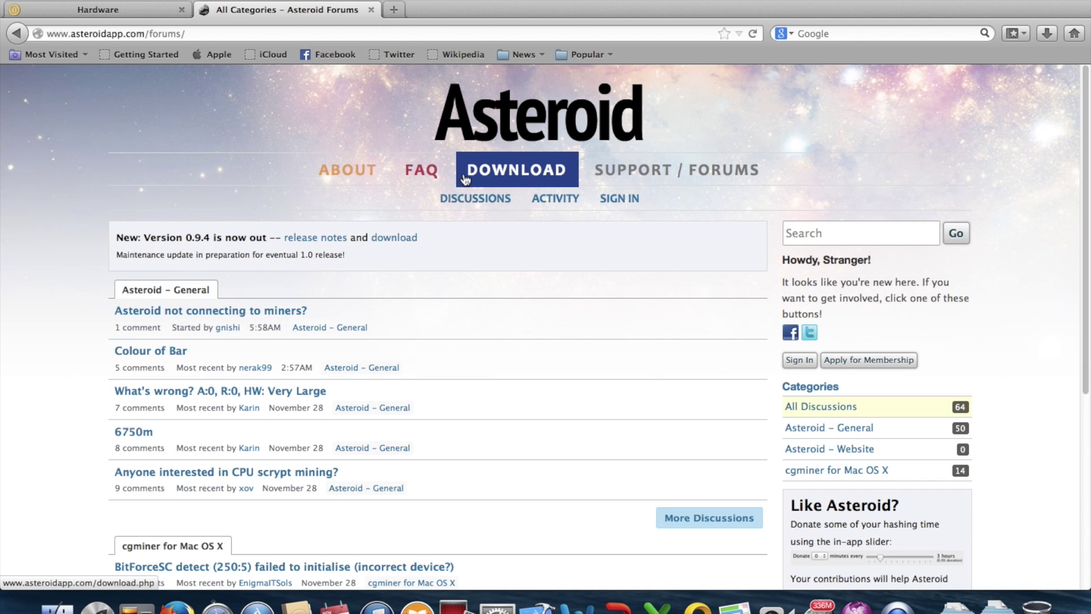
Browse the Asteroid FAQ page, then the download page for version 0.9.4
left_click(447, 177)
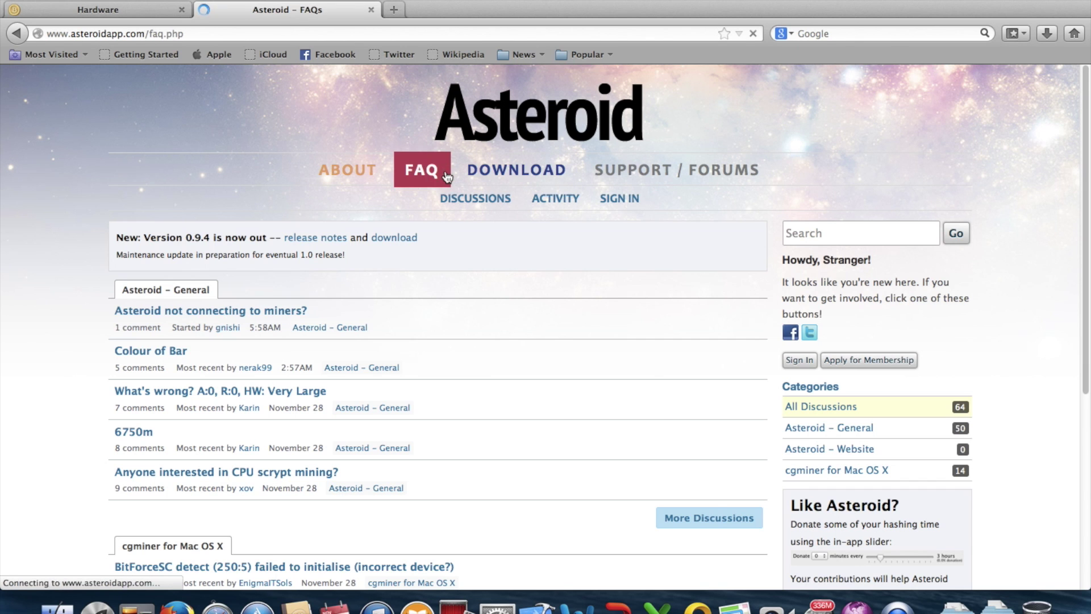
scroll(464, 252, "down", 5)
scroll(464, 252, "up", 3)
scroll(464, 252, "down", 4)
scroll(160, 254, "up", 10)
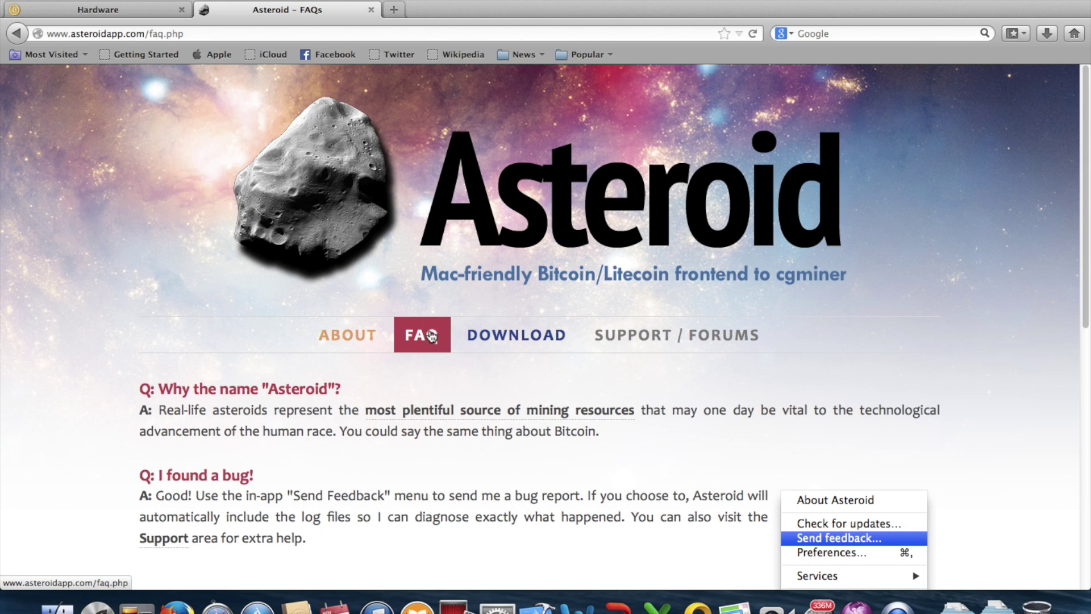
left_click(500, 340)
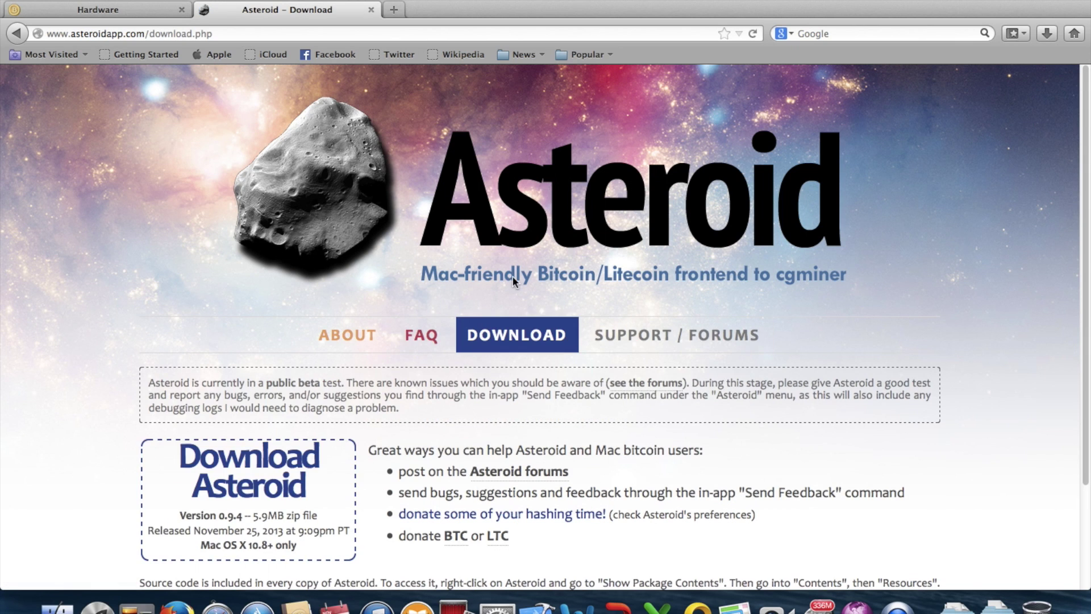
scroll(443, 329, "down", 3)
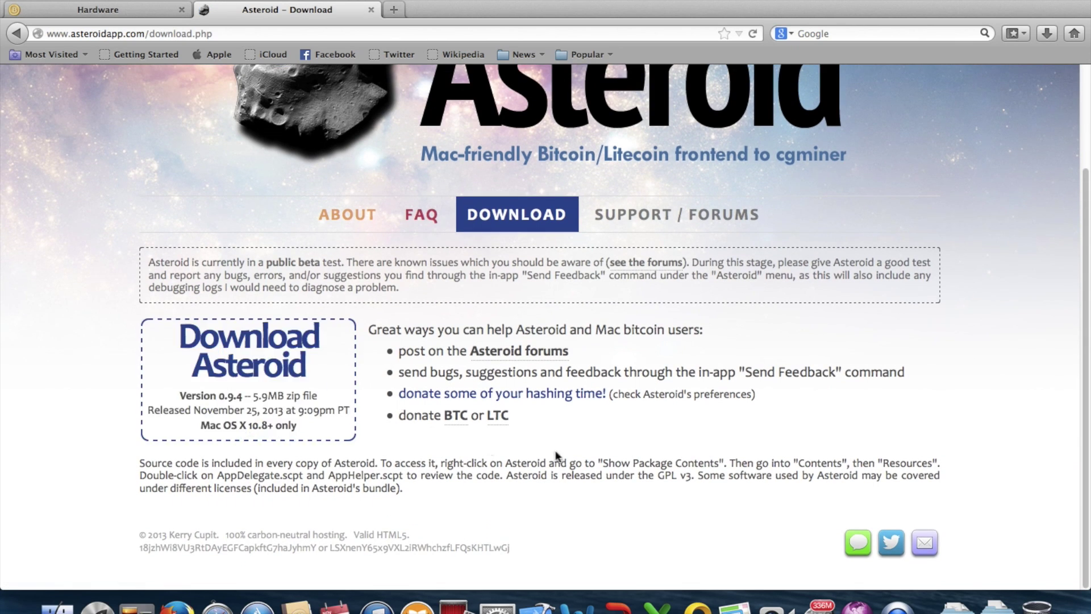
Glance over the Downloads stack, then switch to the Asteroid desktop space
left_click(997, 604)
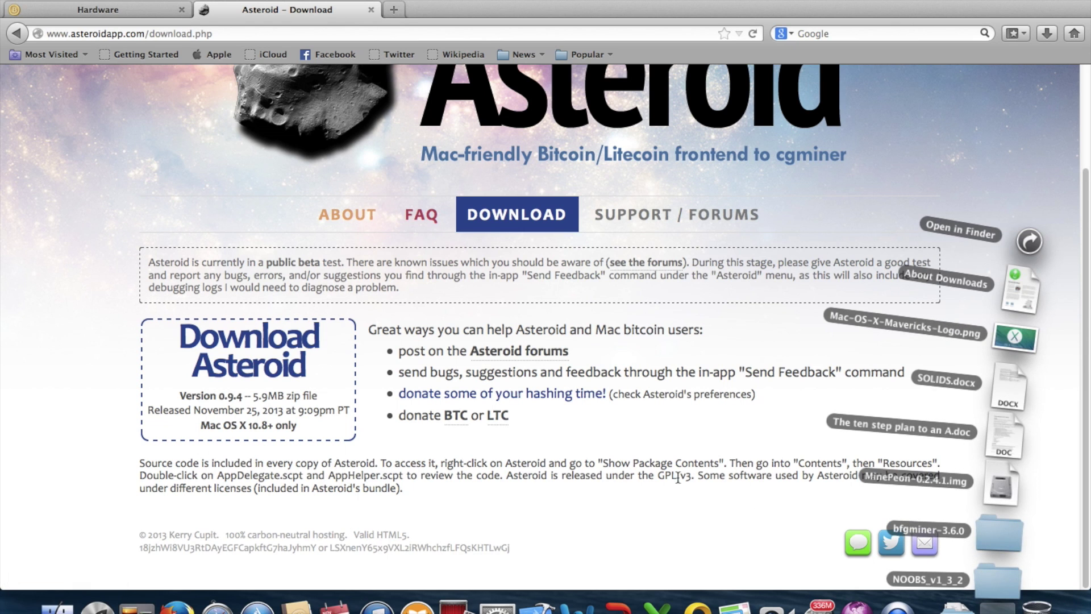
left_click(580, 466)
key("ctrl+Right")
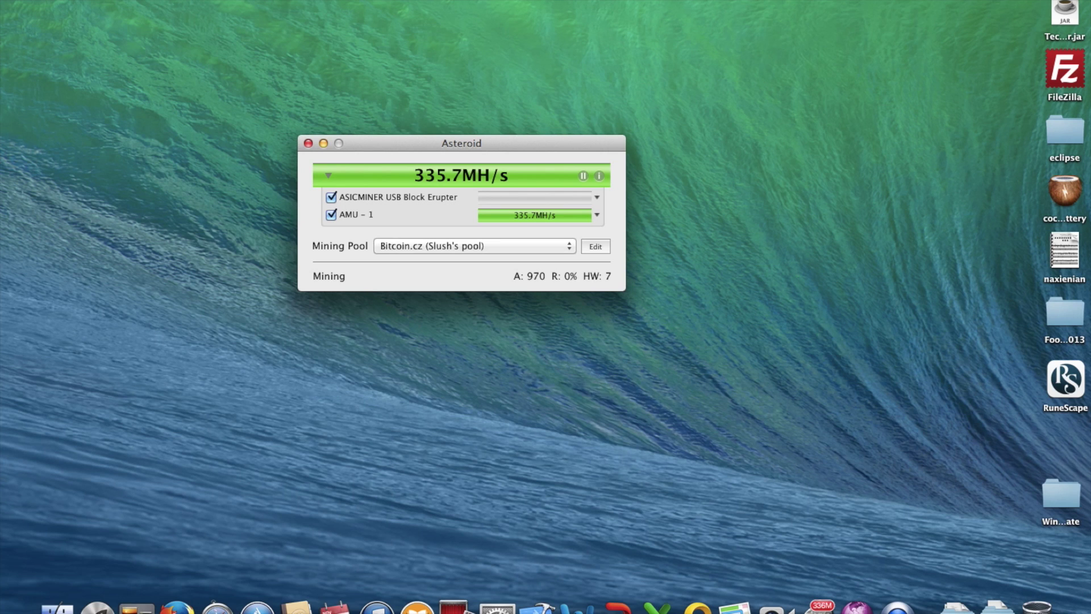
Pause mining on all devices from the hash-rate bar
left_click(62, 0)
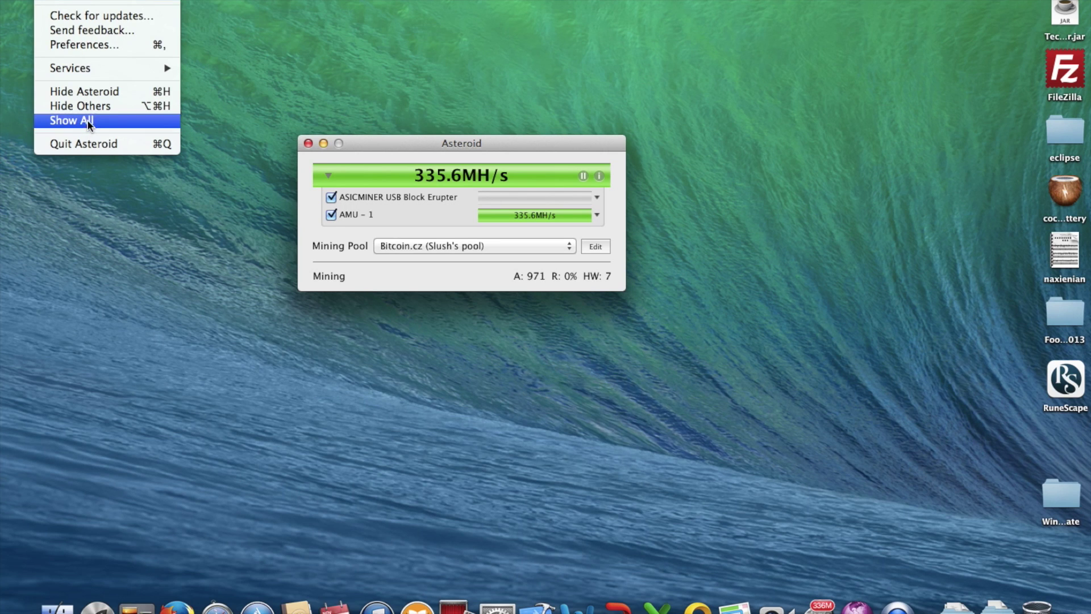
left_click(380, 147)
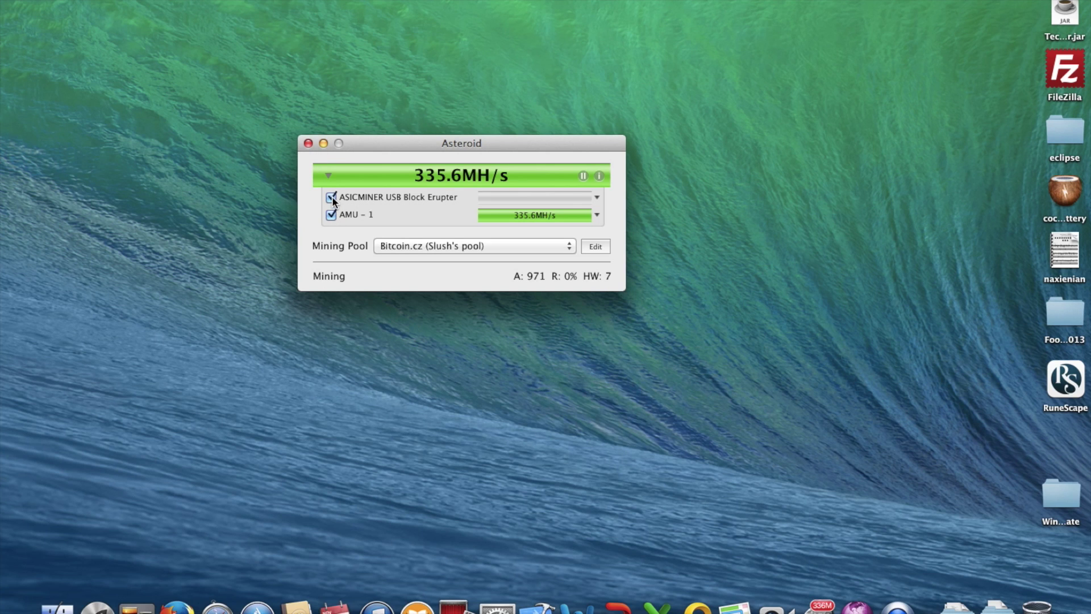
left_click(585, 176)
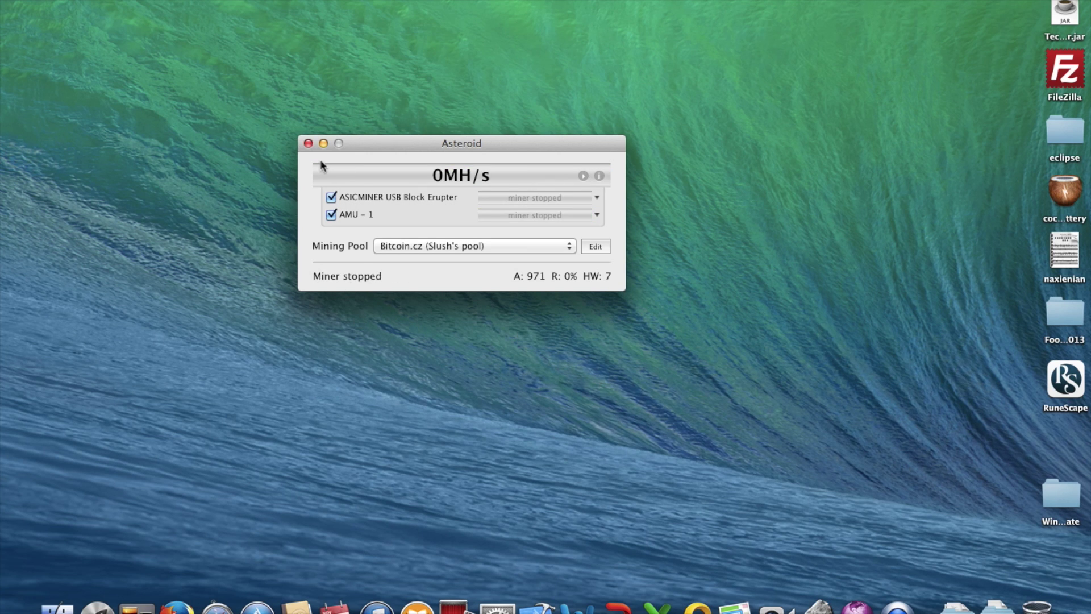
Close the Asteroid window and approve the change with the account password
left_click(308, 144)
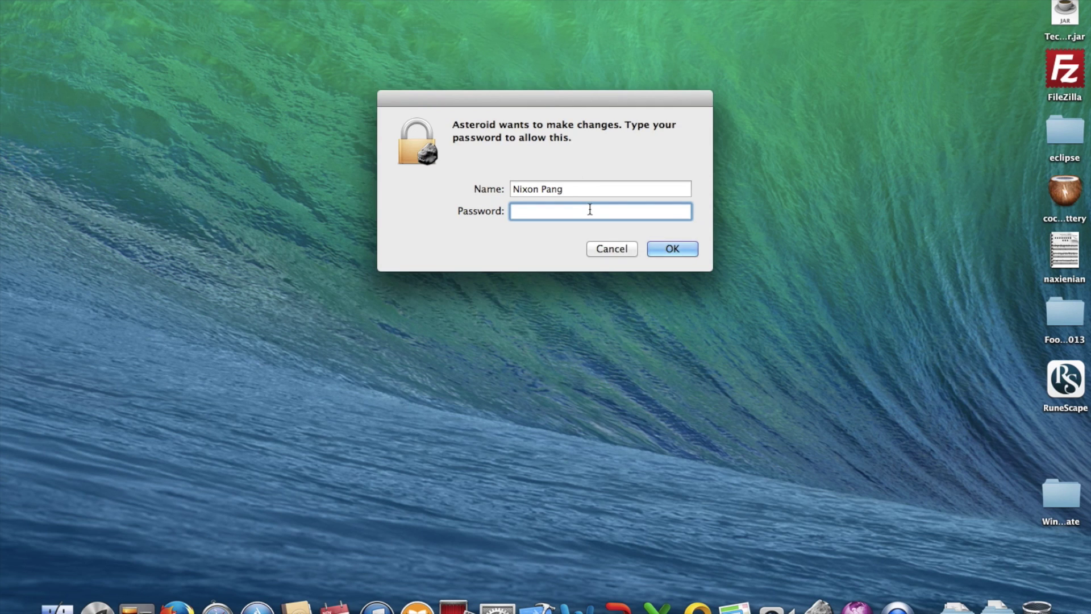
type("•••••••••")
key("Return")
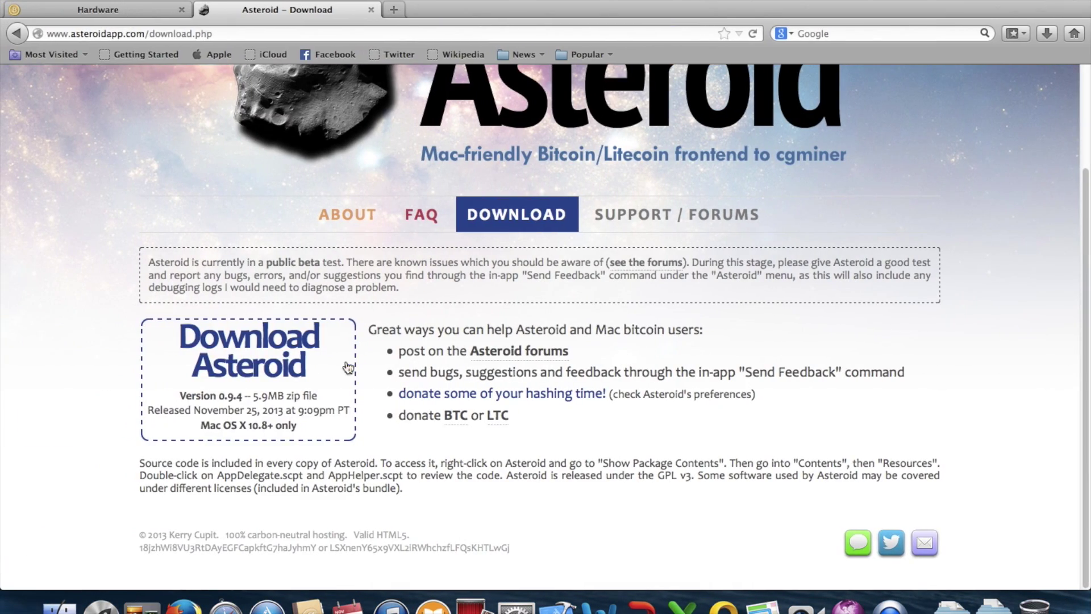
Reload the download page and save Asteroid_0.9.4.zip to disk
mouse_move(149, 34)
left_mouse_down()
mouse_move(214, 22)
mouse_move(147, 34)
left_mouse_up()
left_click(495, 231)
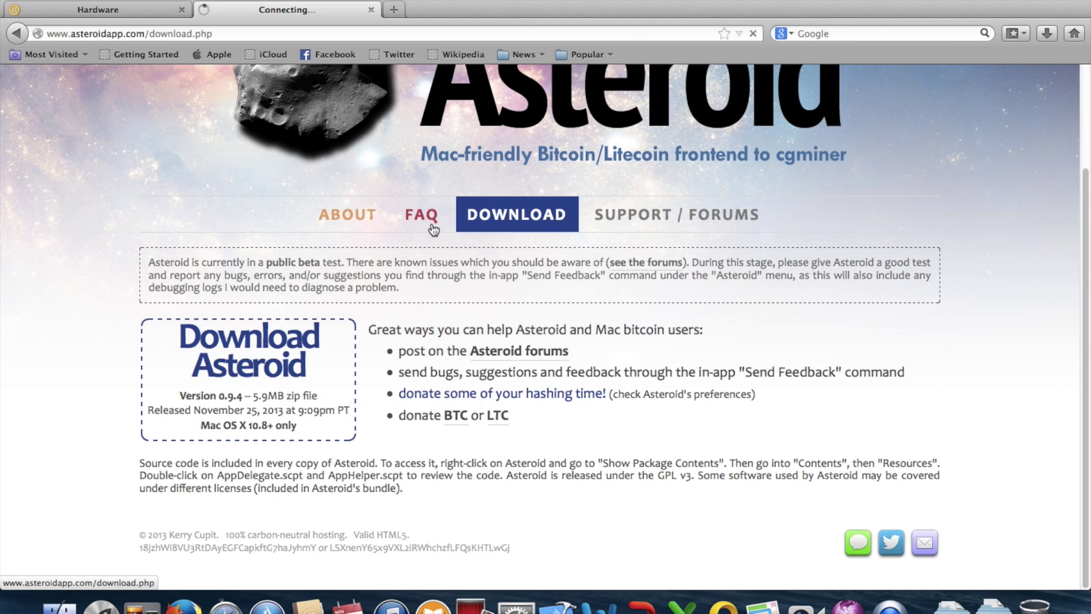
scroll(254, 426, "down", 3)
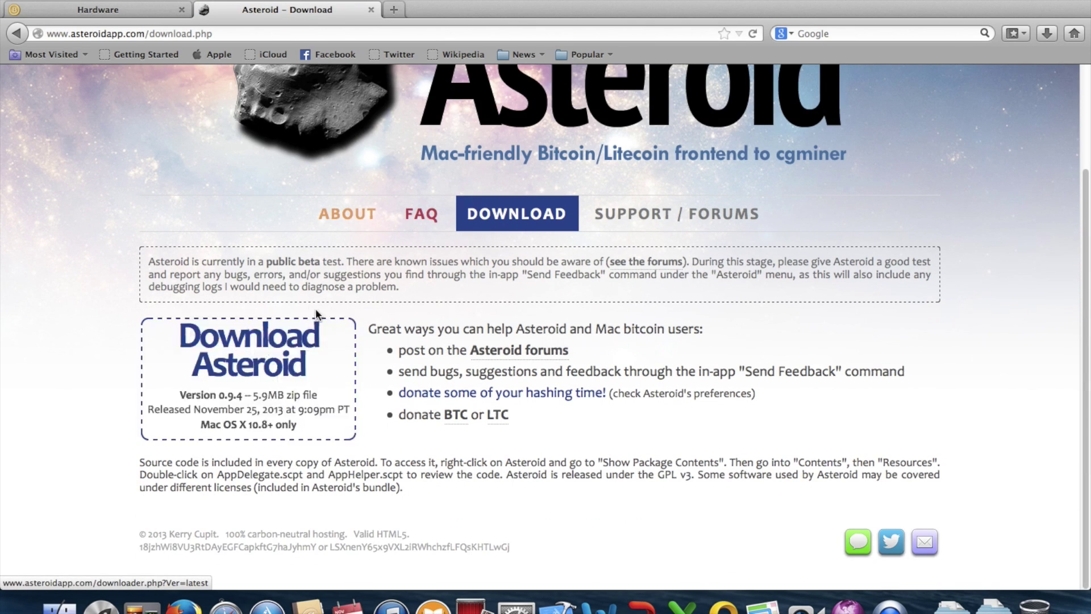
left_click(318, 341)
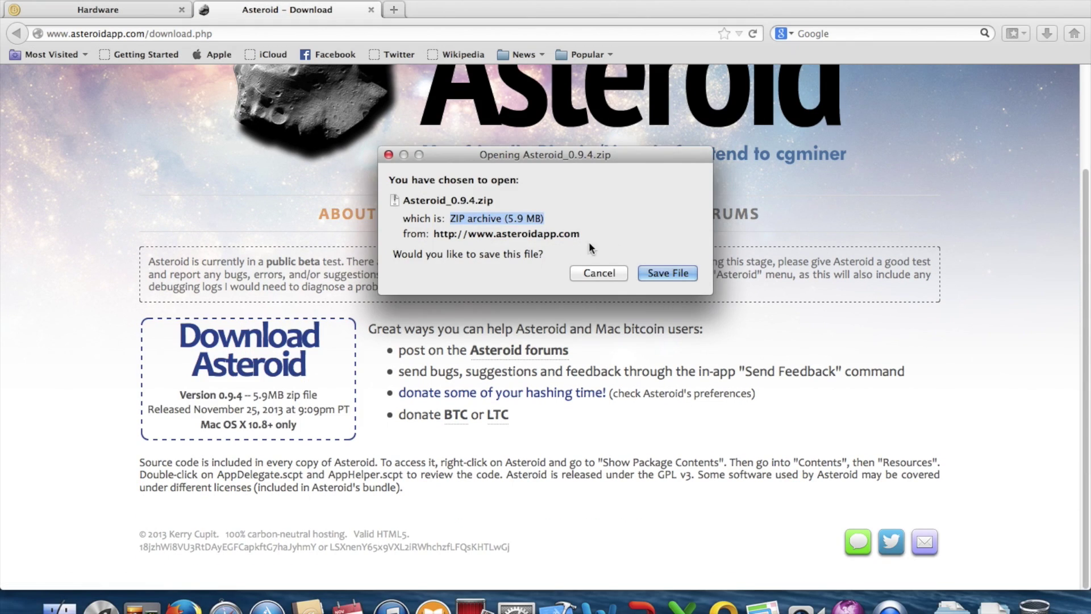
left_click(668, 273)
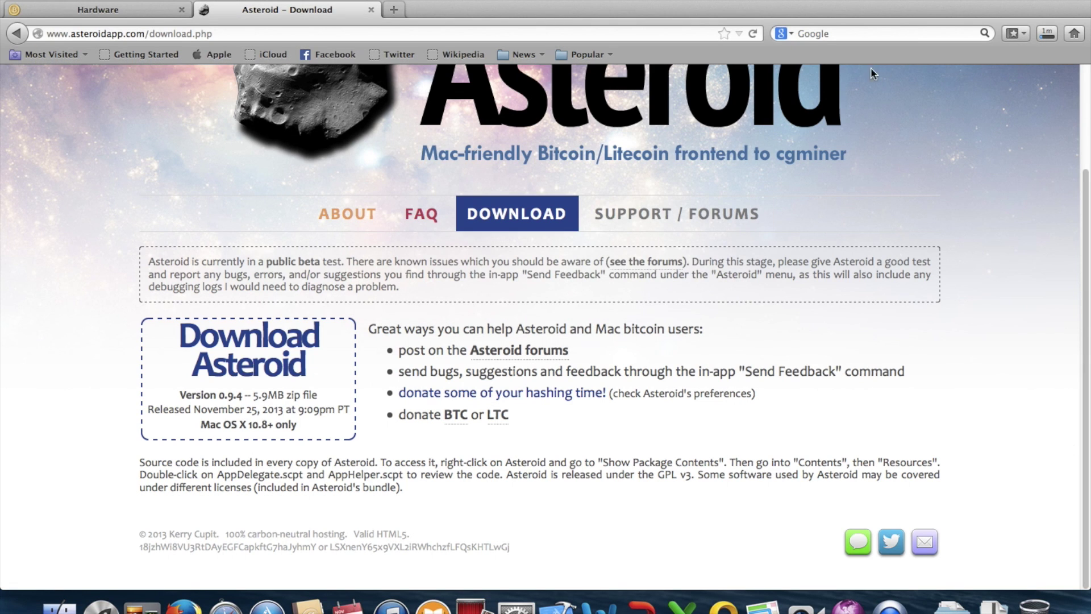
left_click(1048, 34)
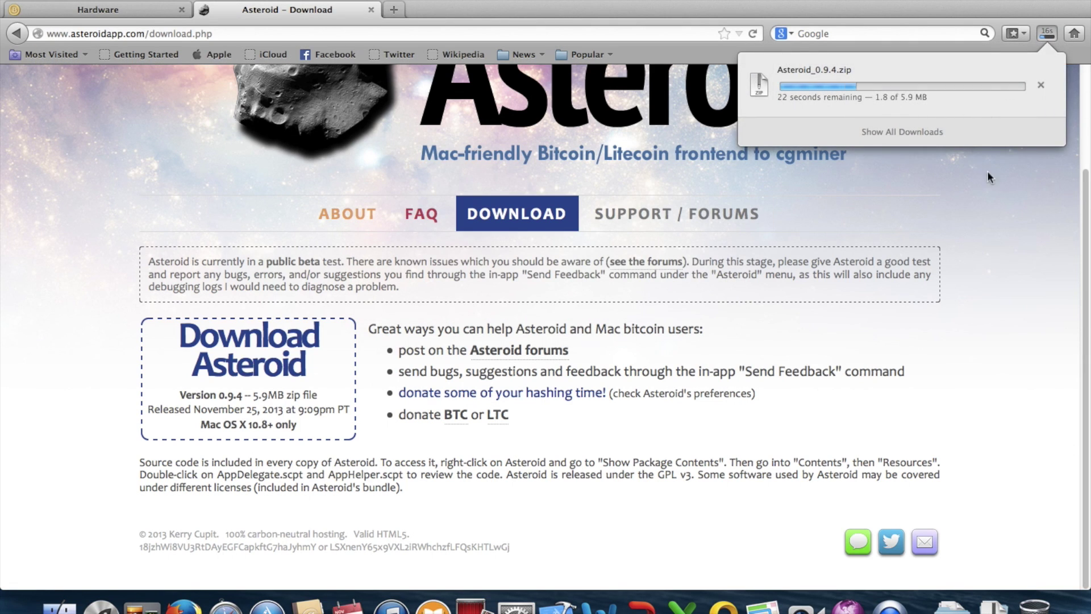
Switch Wi-Fi off, review Network Preferences, and extract the downloaded Asteroid zip
left_click(821, 2)
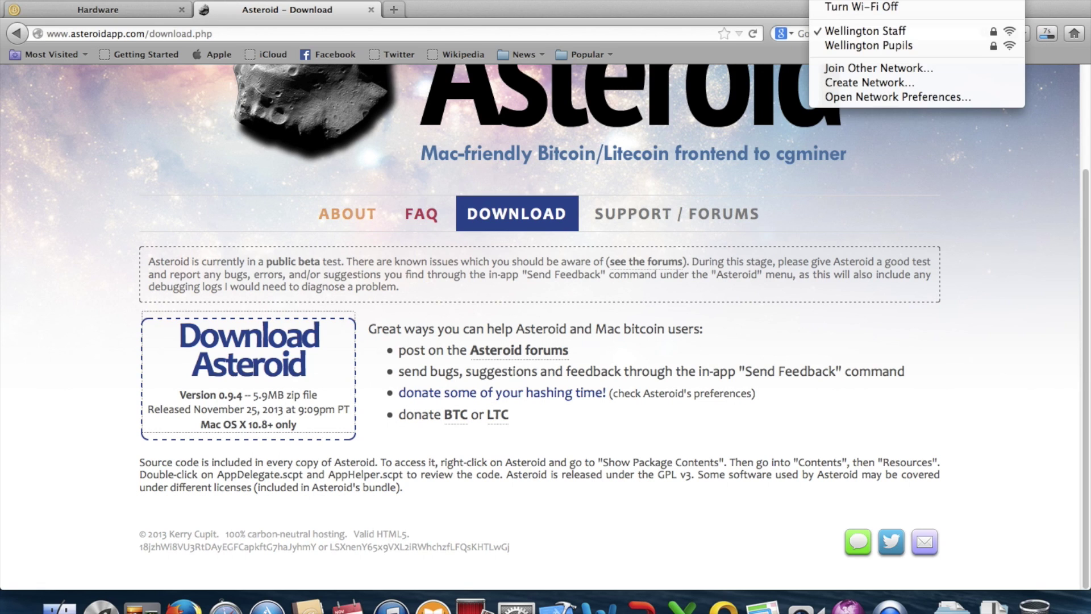
left_click(847, 7)
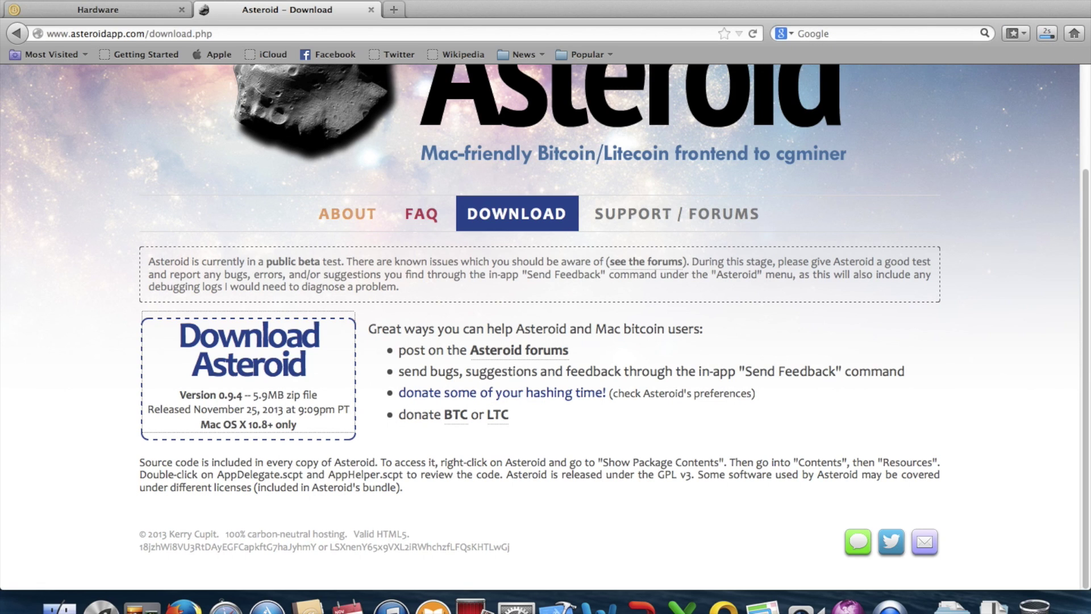
left_click(1048, 33)
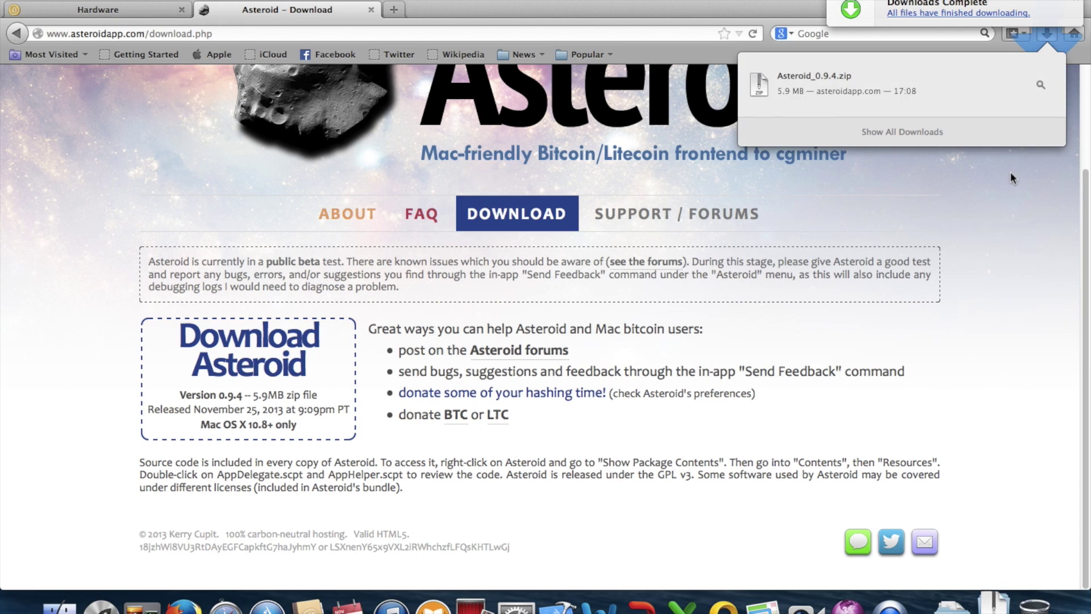
left_click(1010, 171)
left_click(796, 2)
mouse_move(821, 1)
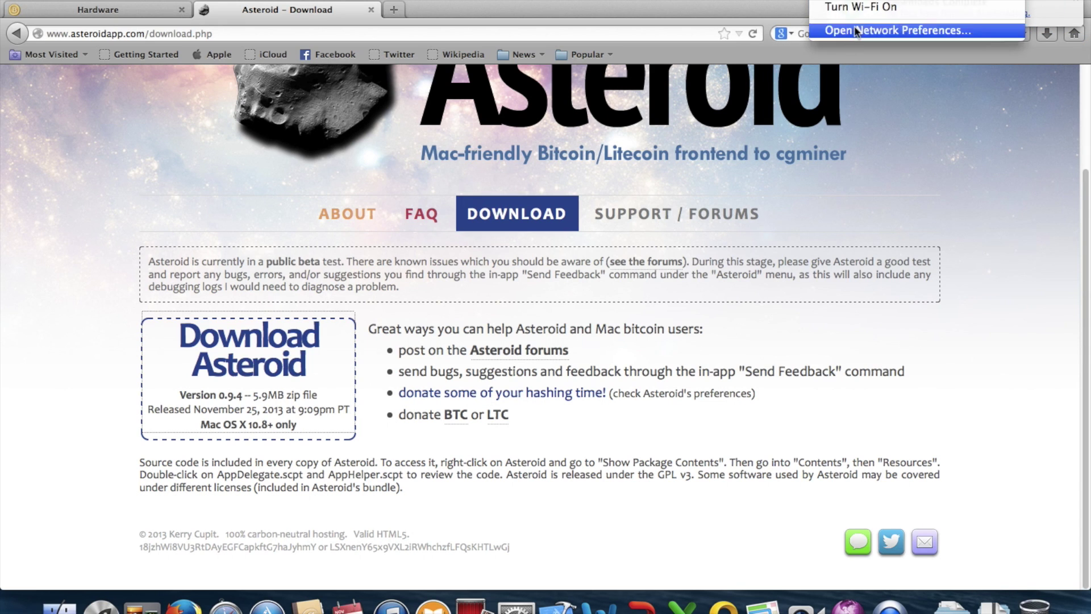
left_click(896, 29)
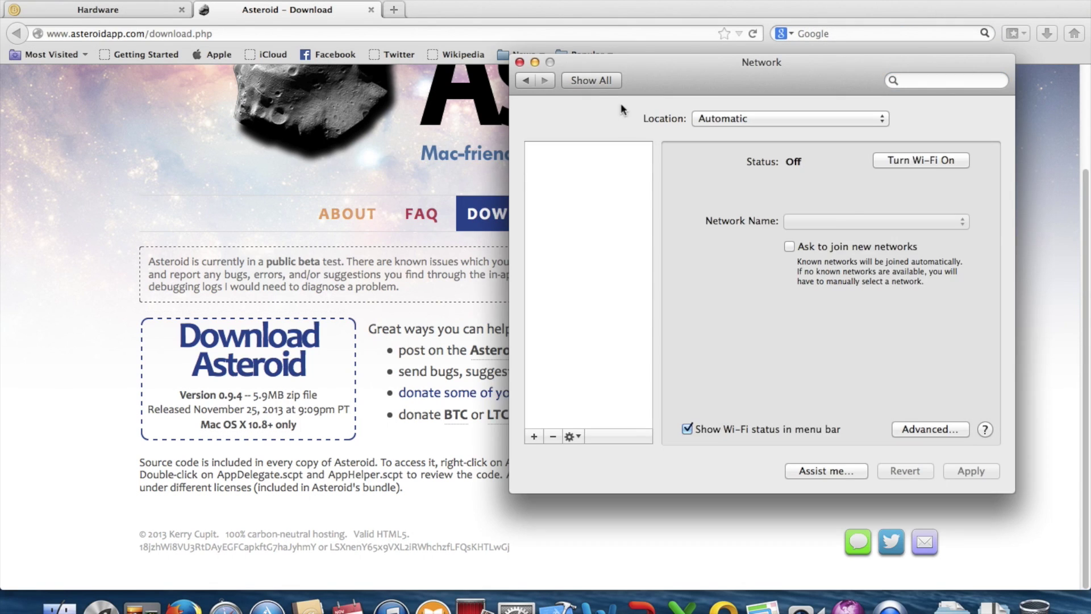
left_click(519, 62)
left_click(994, 604)
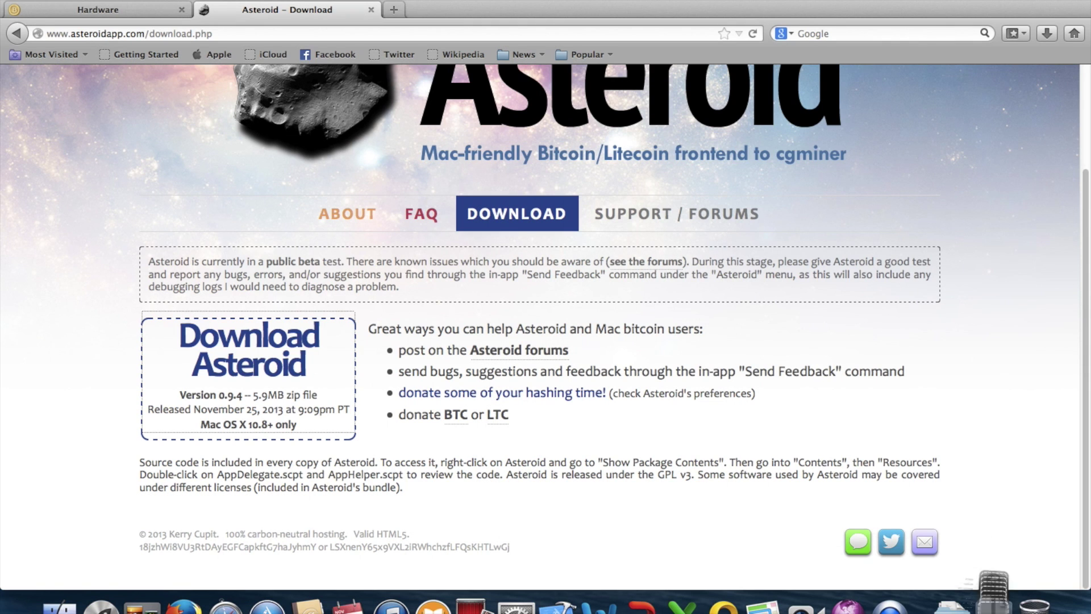
left_click(995, 578)
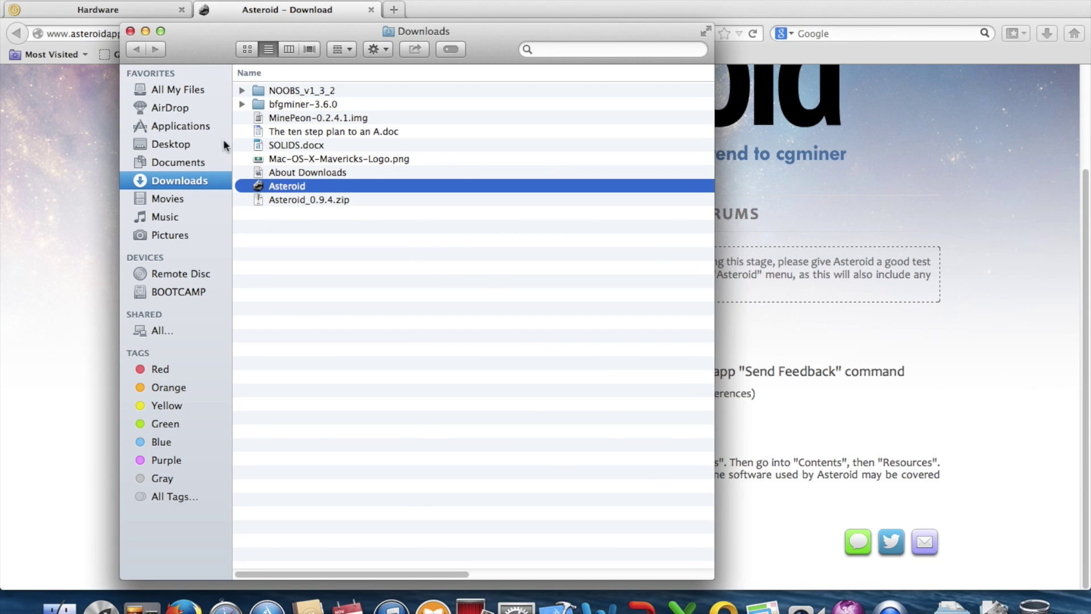
Move the extracted Asteroid app from Downloads to the Trash and empty it
left_click(205, 111)
left_click(202, 144)
left_click(204, 163)
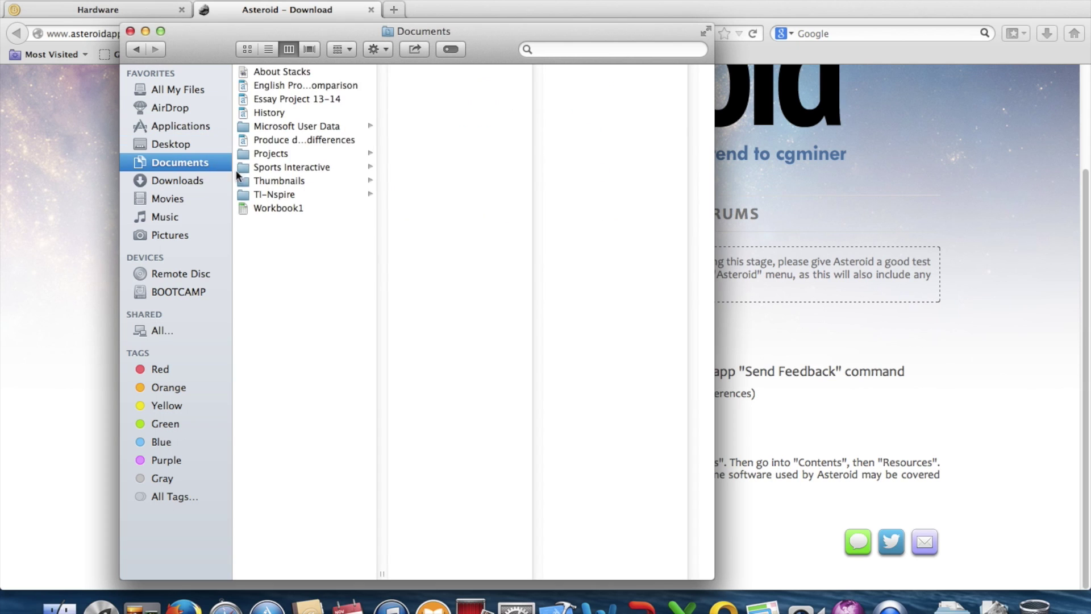
left_click(190, 179)
left_click(283, 190)
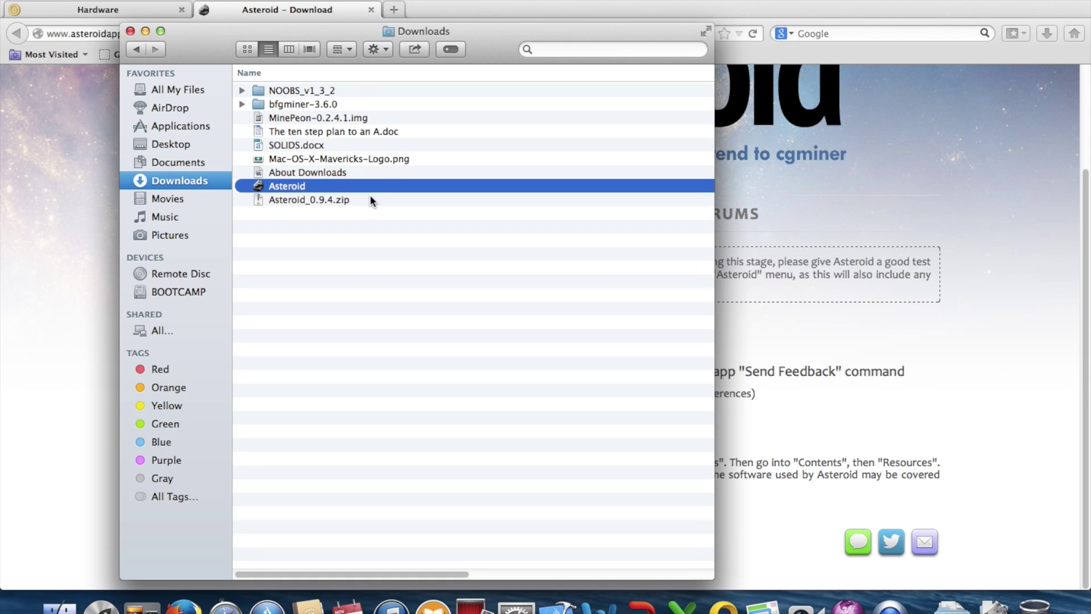
left_click_drag(374, 186, 1034, 605)
right_click(1034, 604)
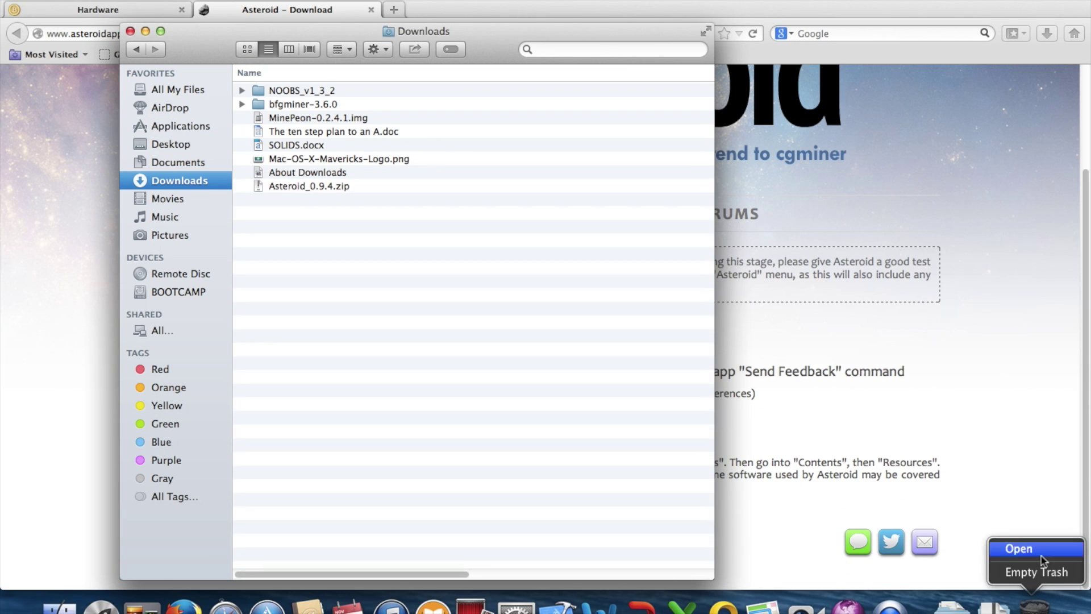
left_click(1037, 572)
key("Return")
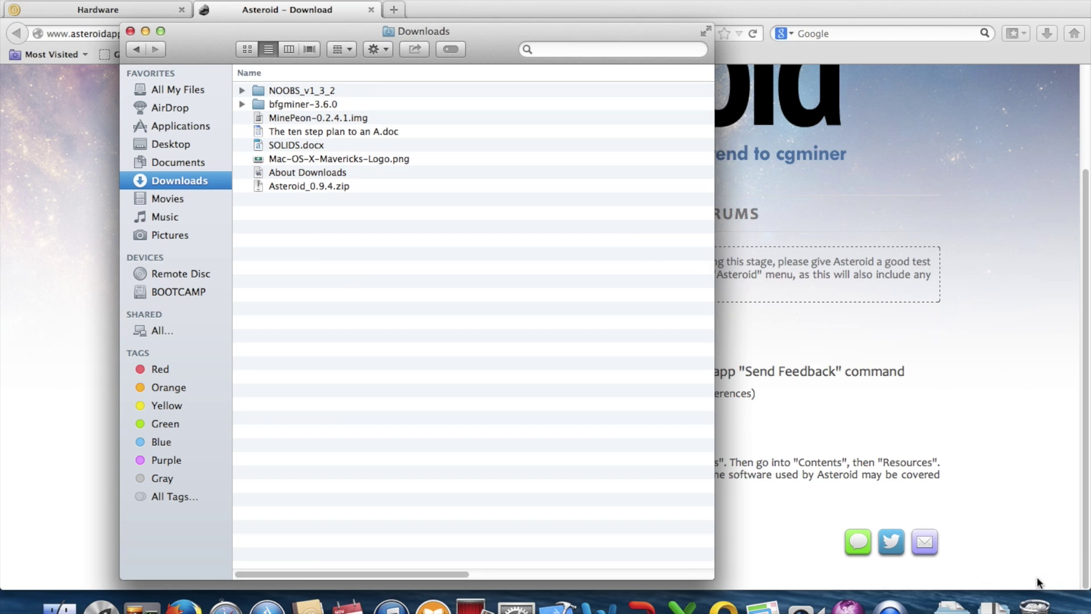
Move Asteroid_0.9.4.zip to the Trash and empty the Trash again
left_click(353, 187)
scroll(536, 206, "right", 5)
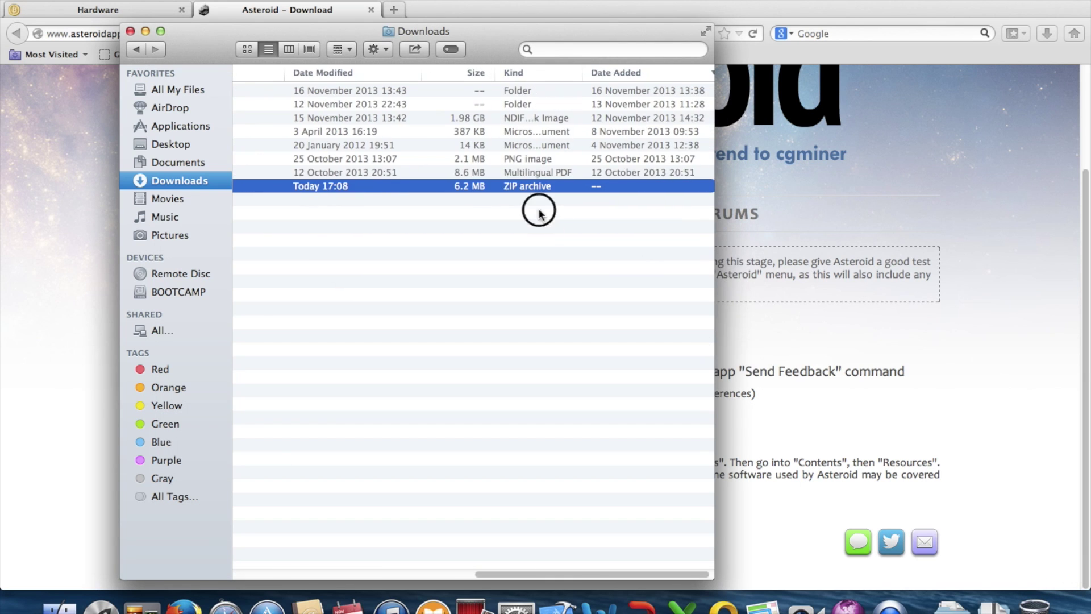
left_click(269, 175, "shift")
scroll(357, 211, "left", 5)
left_click(357, 211)
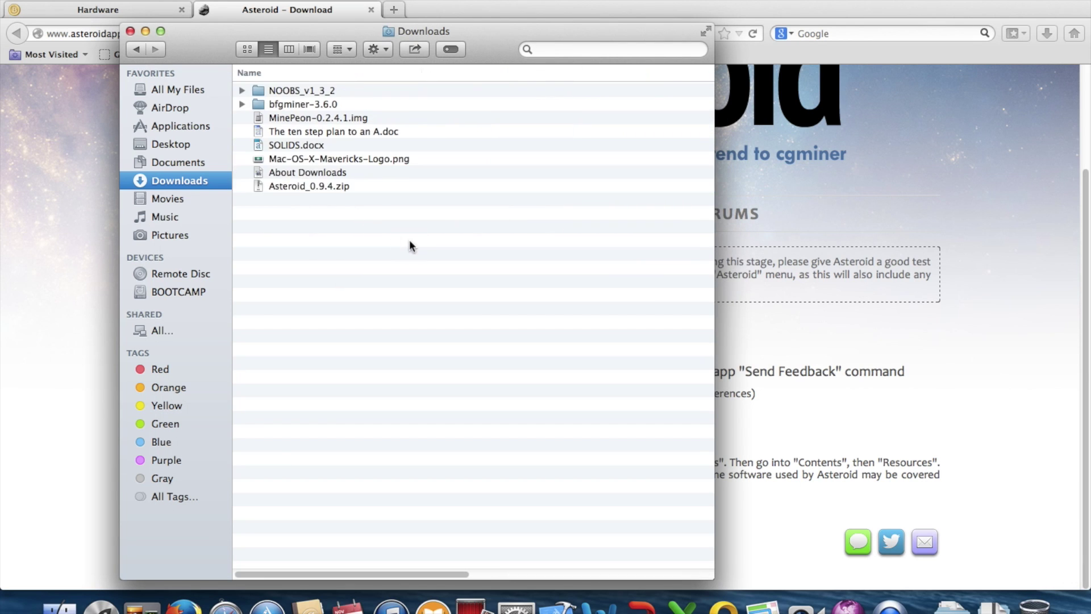
left_click(356, 188)
scroll(482, 239, "right", 5)
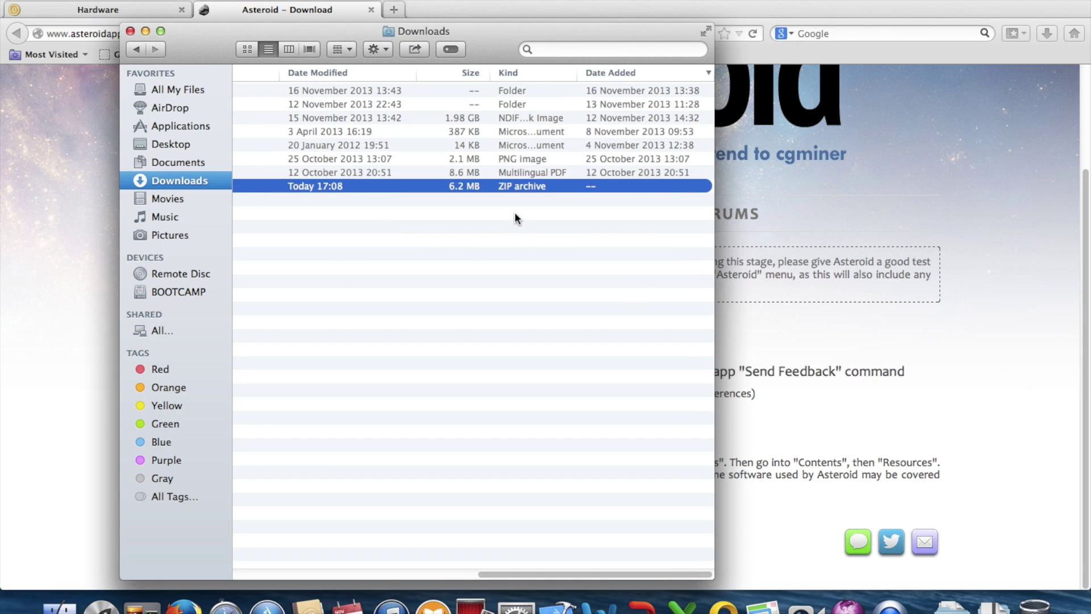
left_click_drag(508, 188, 1034, 604)
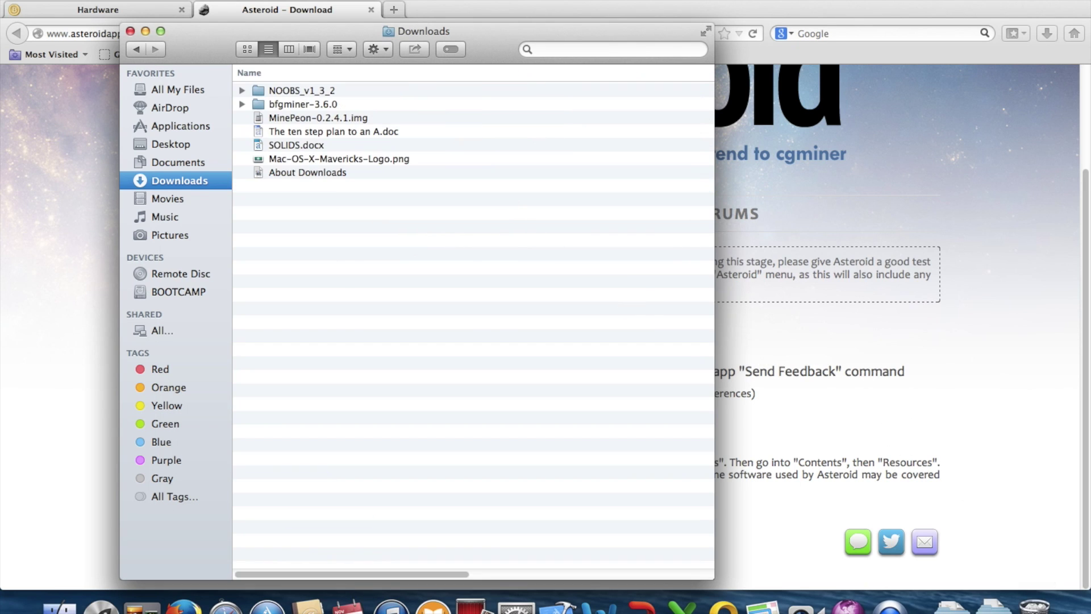
right_click(1034, 603)
left_click(1045, 572)
Close the Downloads window and read the Mac OS X support note on Asteroid's About page
left_click(130, 31)
left_click(347, 213)
scroll(255, 276, "down", 10)
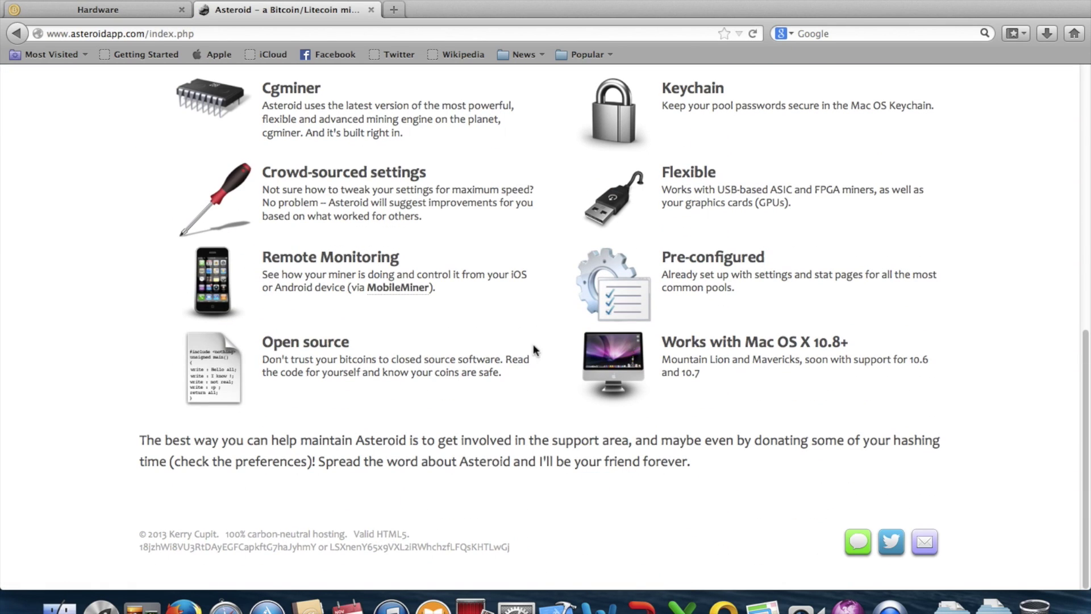
left_click_drag(733, 358, 901, 407)
left_click(834, 413)
Find Asteroid in Launchpad and launch it
key("F4")
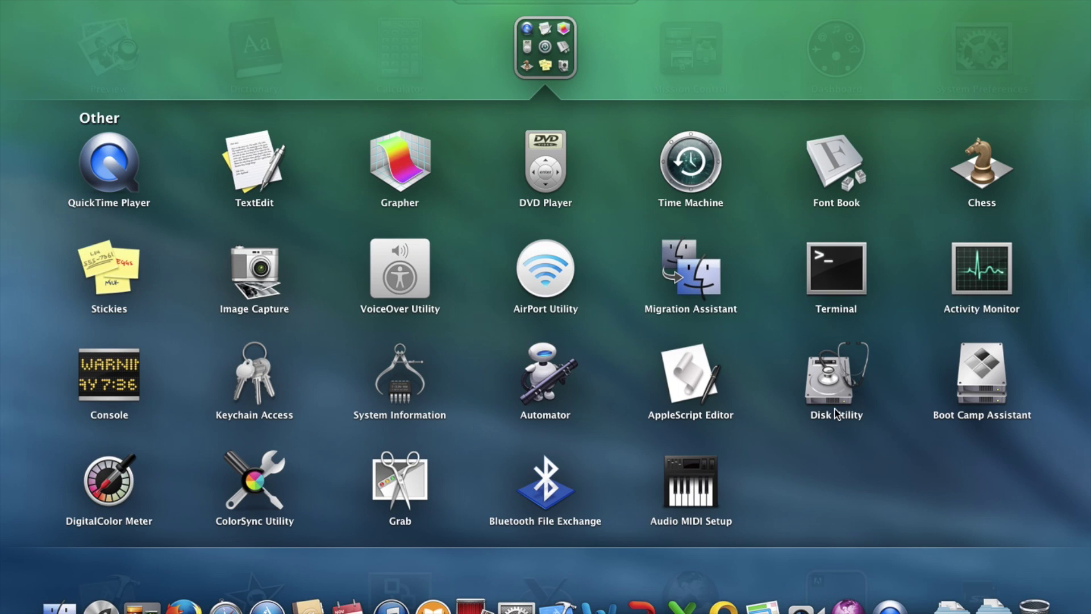
key("Escape")
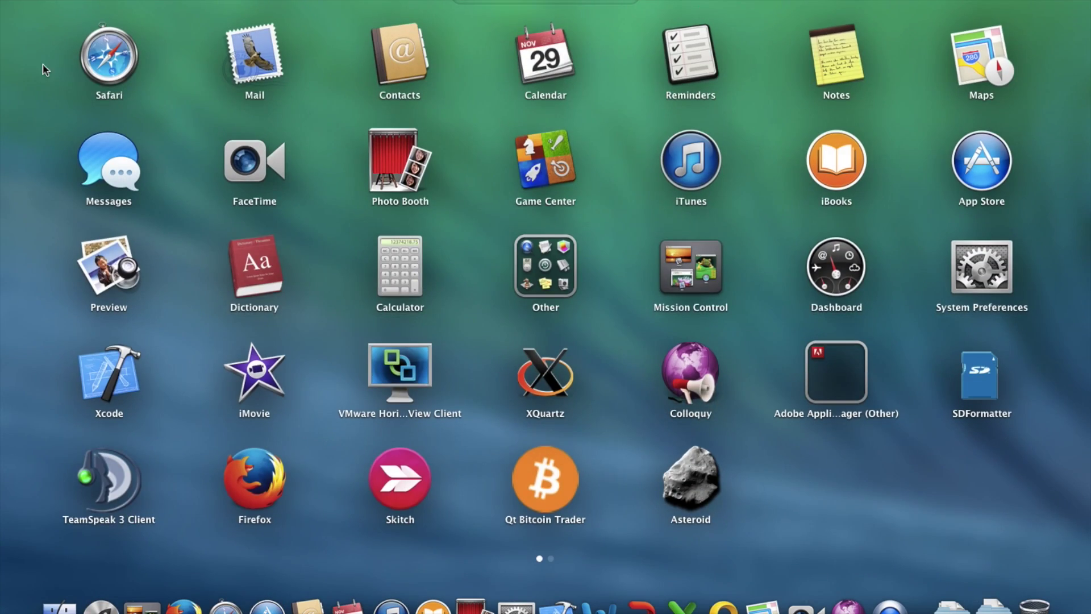
scroll(90, 221, "right", 3)
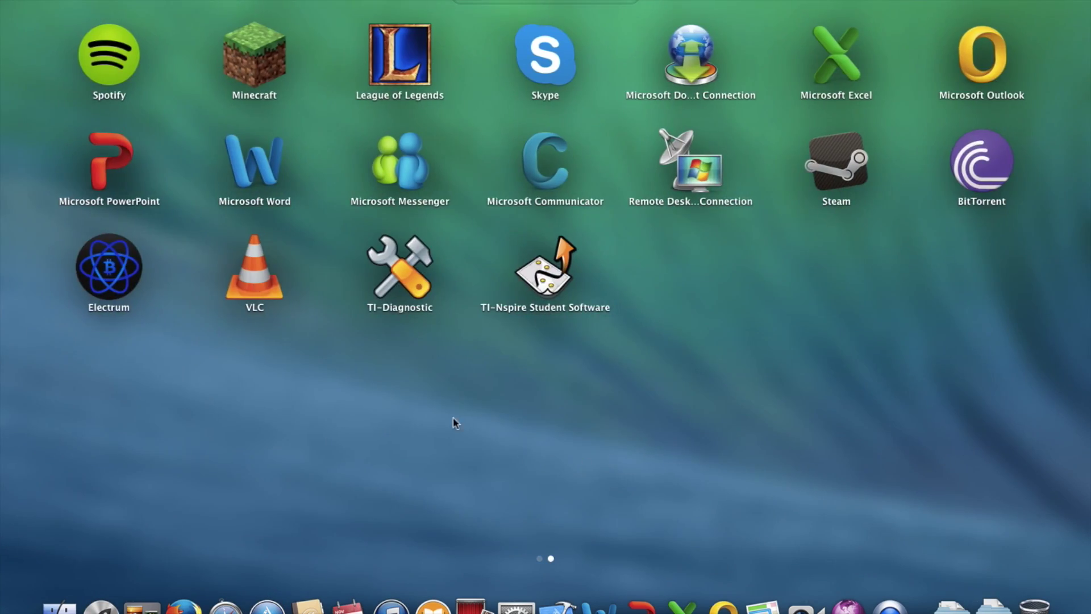
scroll(315, 339, "left", 3)
scroll(7, 175, "left", 2)
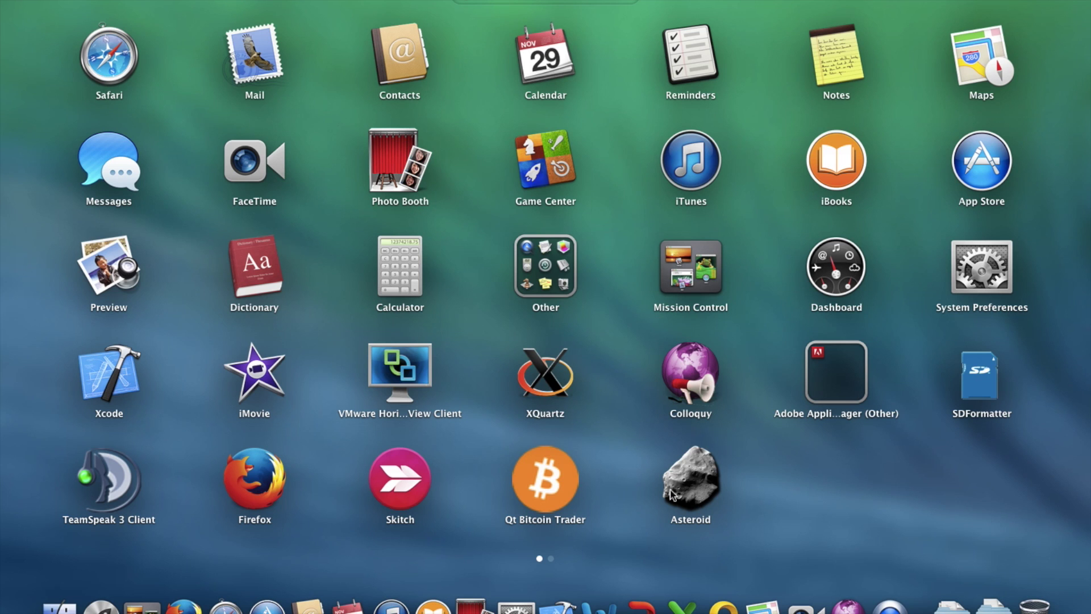
left_click(690, 488)
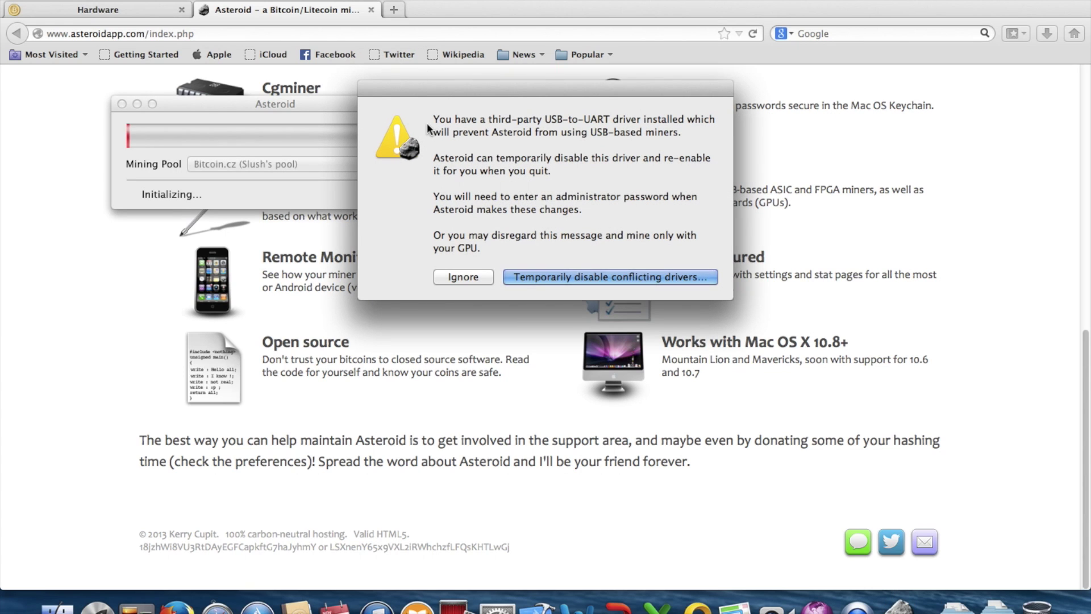
Highlight the USB-to-UART driver warning text while reading it
left_click_drag(433, 118, 636, 117)
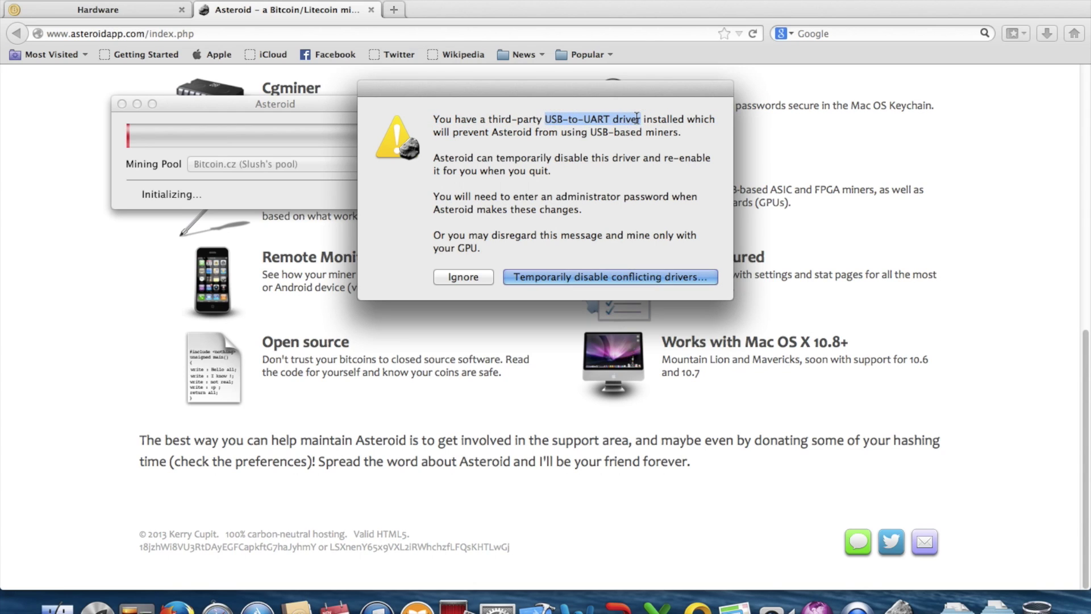
left_click(636, 117)
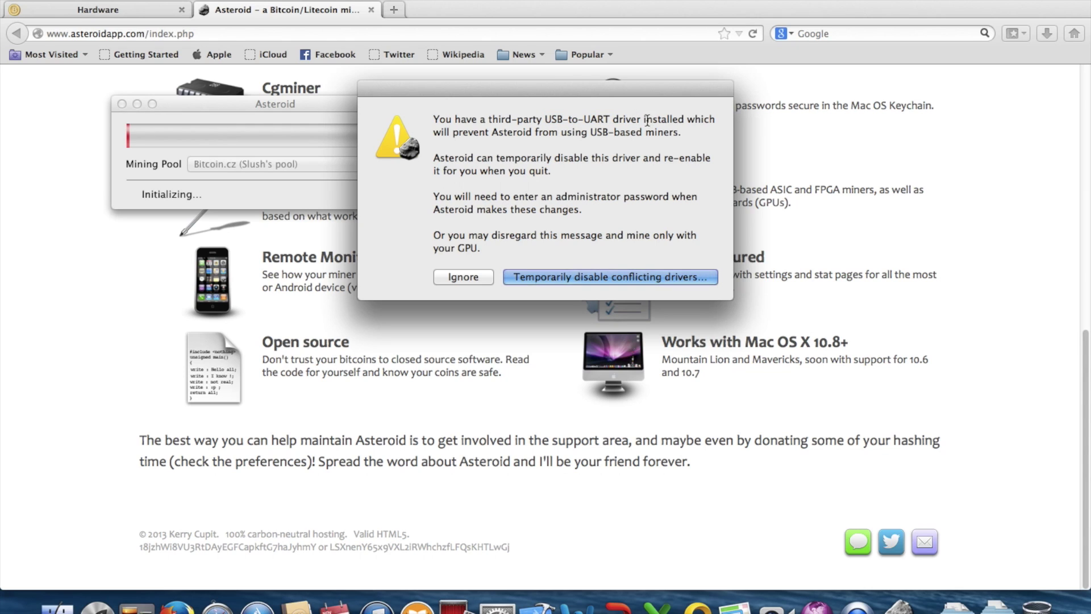
left_click_drag(643, 119, 547, 112)
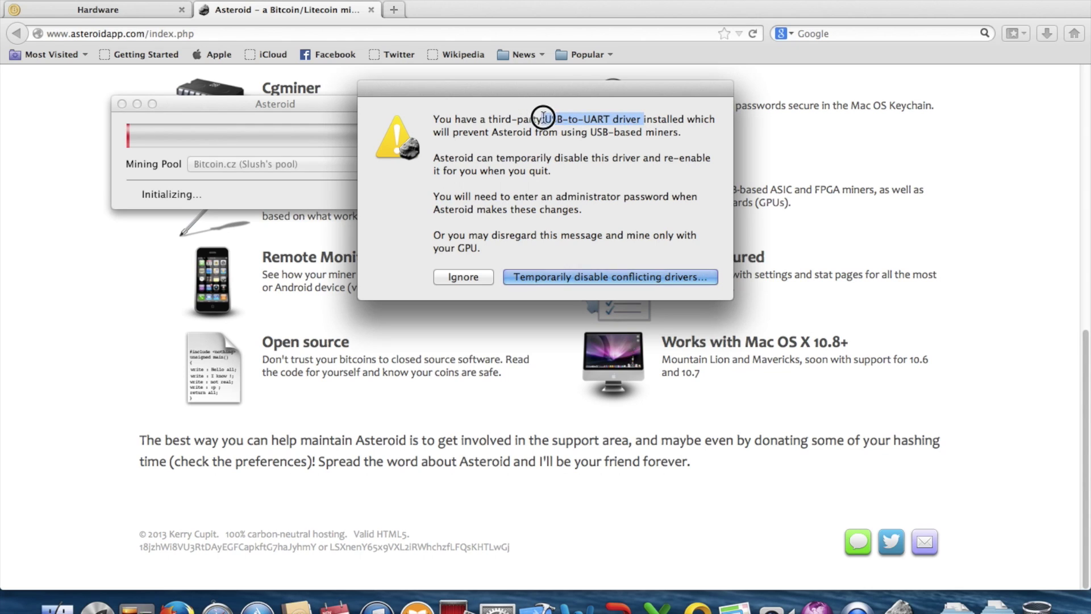
left_click(546, 117)
left_click_drag(546, 118, 637, 117)
Temporarily disable the conflicting USB drivers and confirm in the Mavericks alert
left_click_drag(433, 118, 630, 246)
left_click(632, 244)
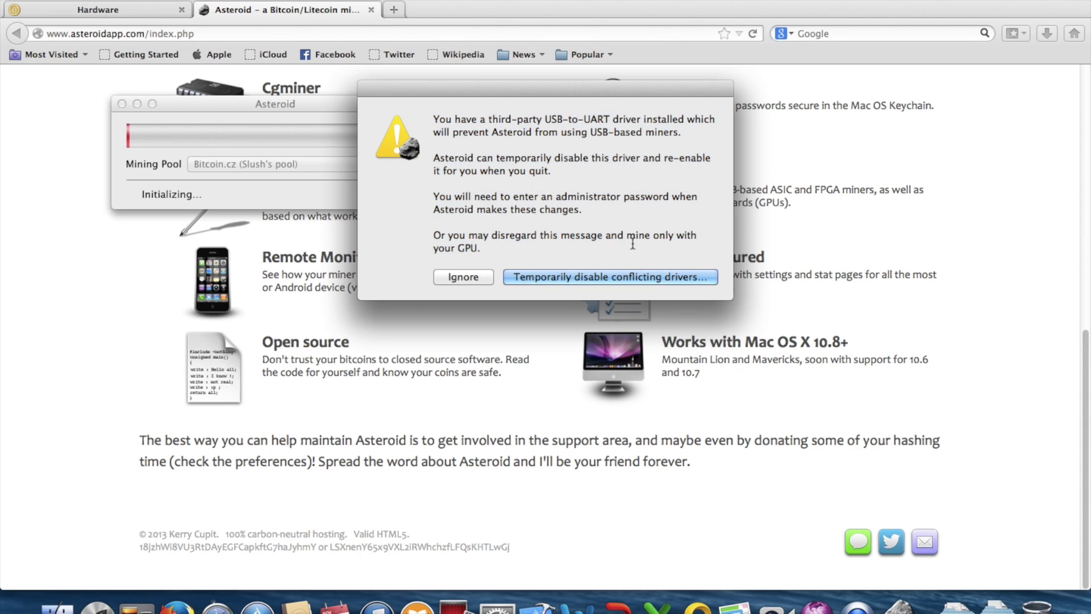
left_click(550, 276)
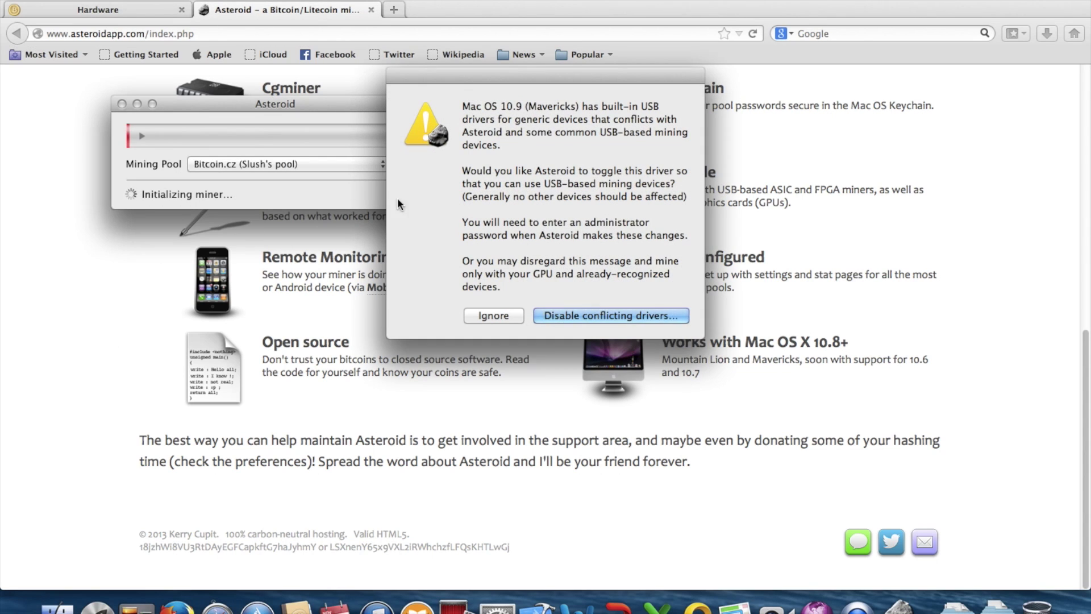
left_click(581, 313)
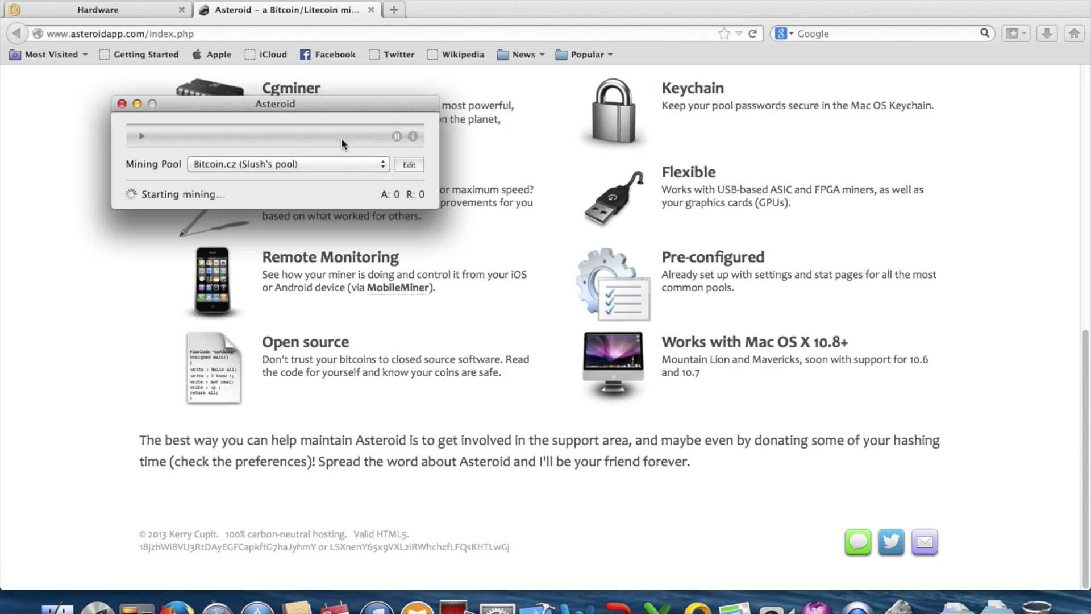
Switch mining to Bitcoin.cz (Slush's pool), accept its worker settings and always allow keychain access
left_click(259, 166)
left_click(284, 164)
left_click_drag(228, 206, 304, 219)
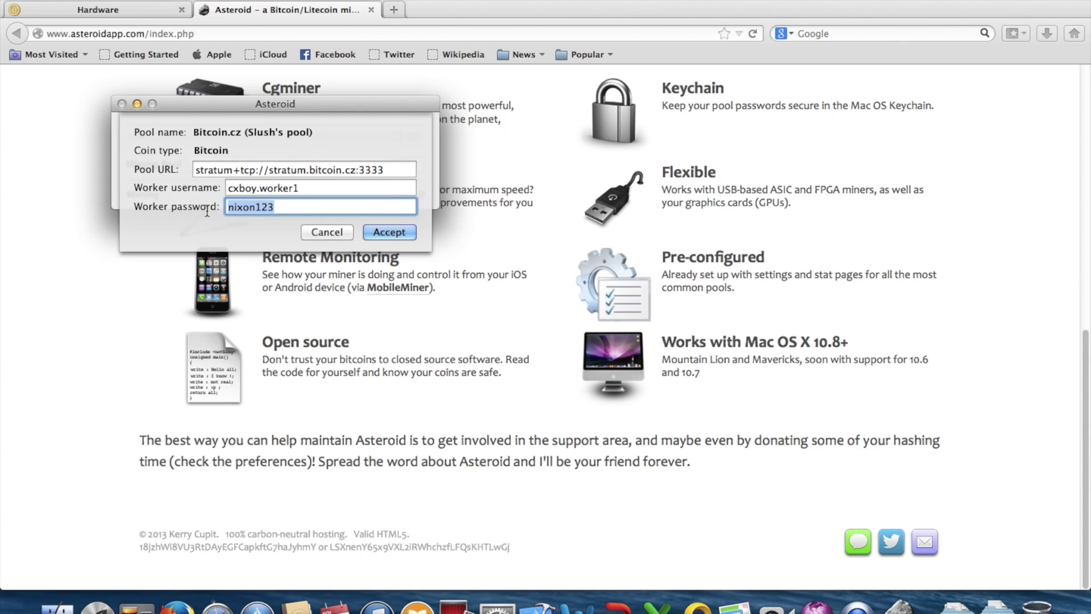
left_click(386, 230)
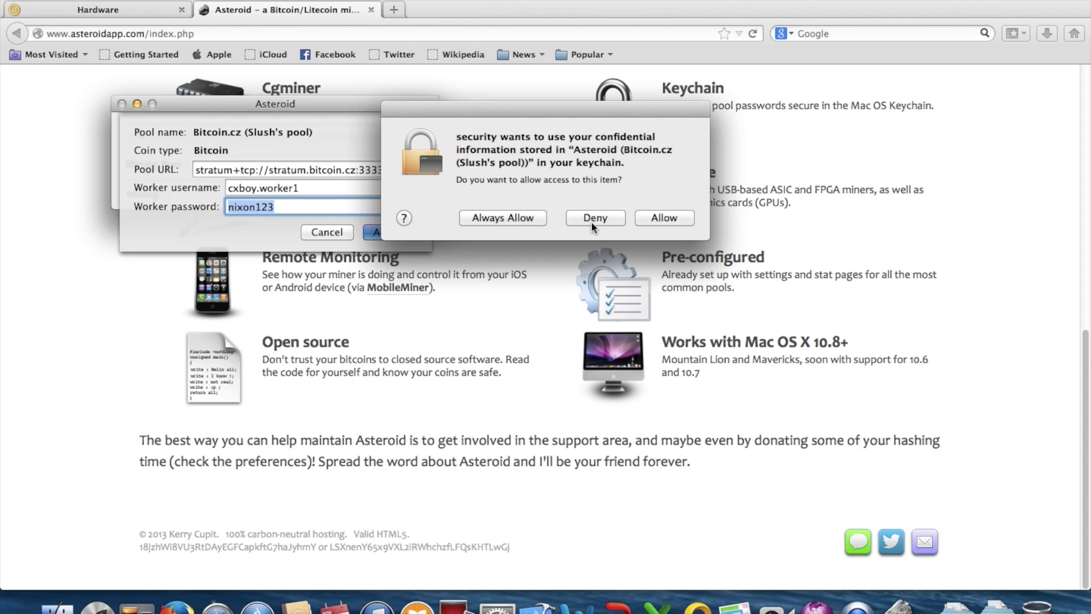
left_click(526, 221)
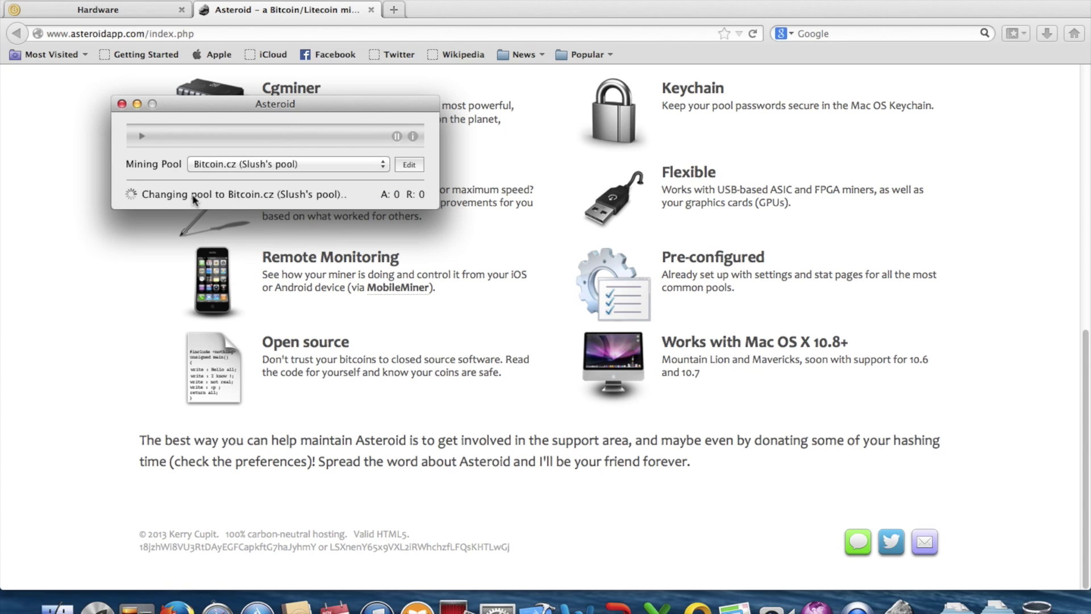
left_click(142, 137)
Enable both AMU – 1 devices so hashing climbs to about 257 MH/s, then open the Miner Console
left_click(144, 175)
left_click(145, 158)
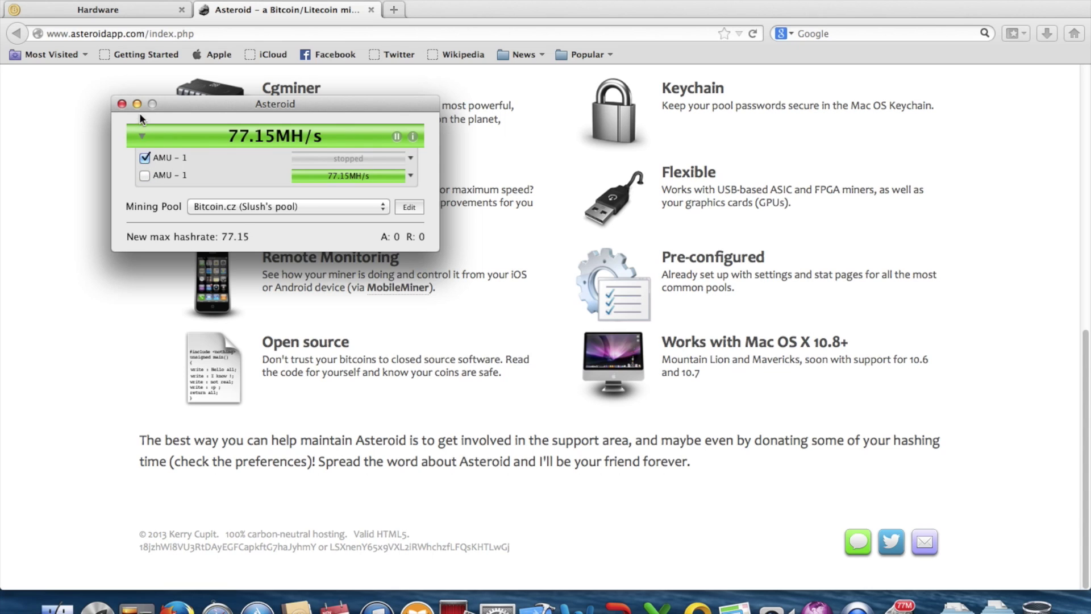
left_click(144, 176)
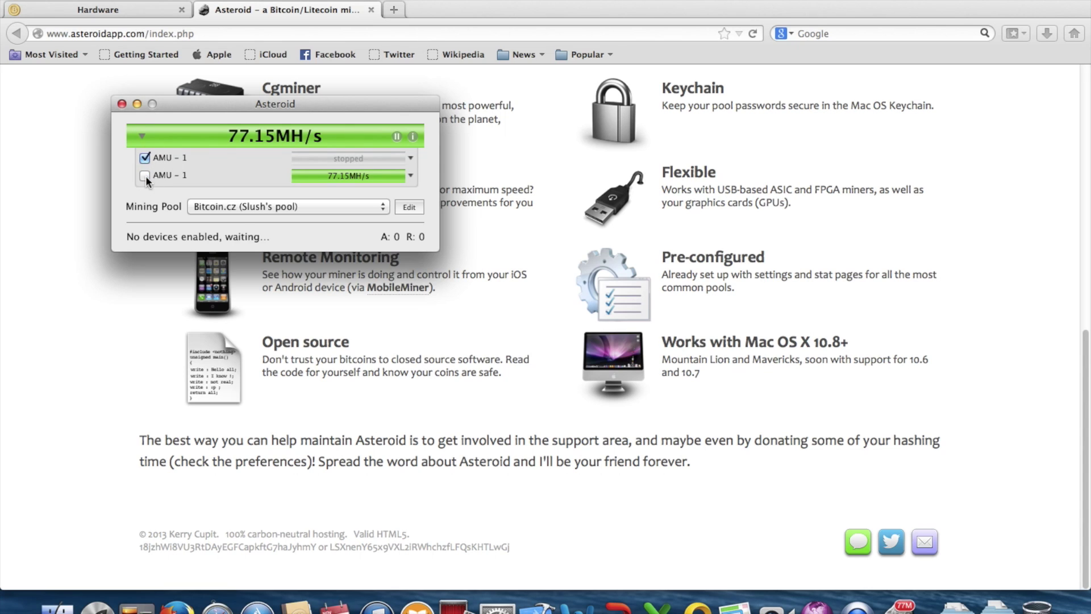
left_click(142, 136)
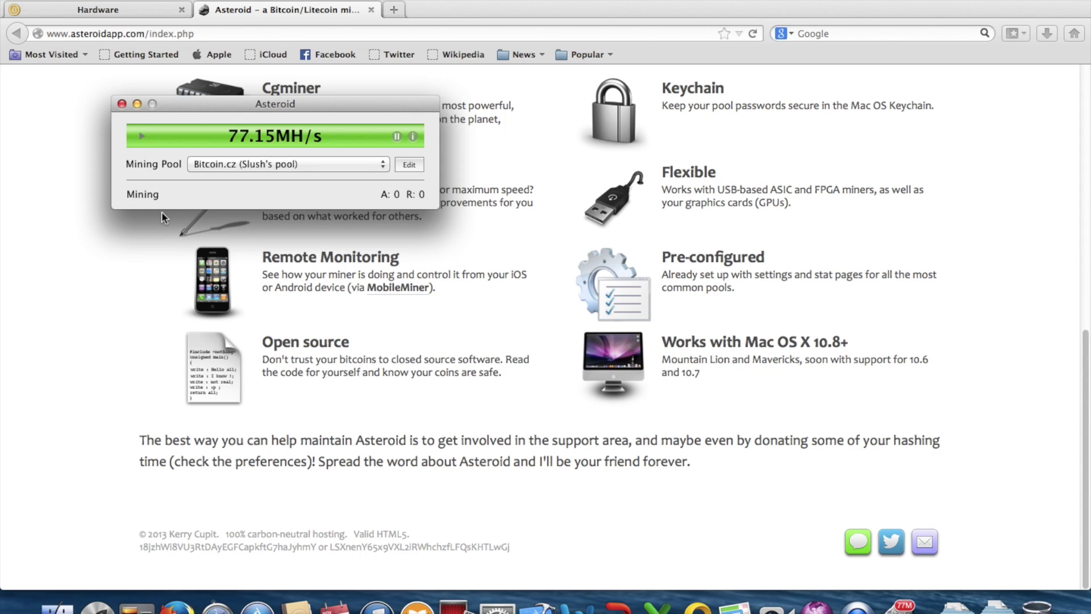
left_click(142, 136)
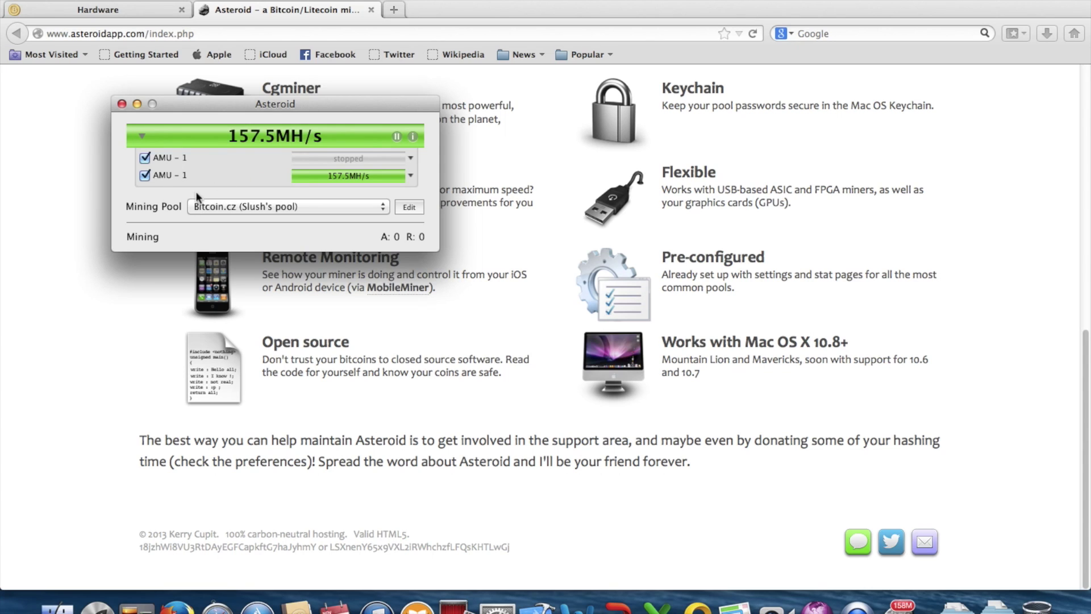
left_click(142, 136)
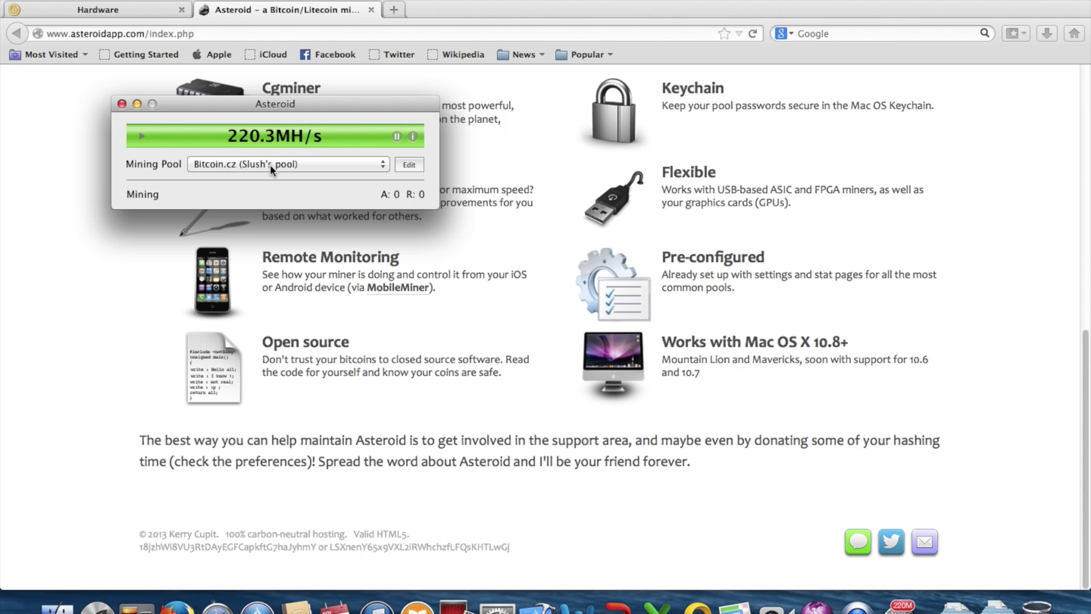
left_click(413, 137)
Reposition the Miner Console and read through its log, including the latest accepted share
scroll(653, 268, "up", 10)
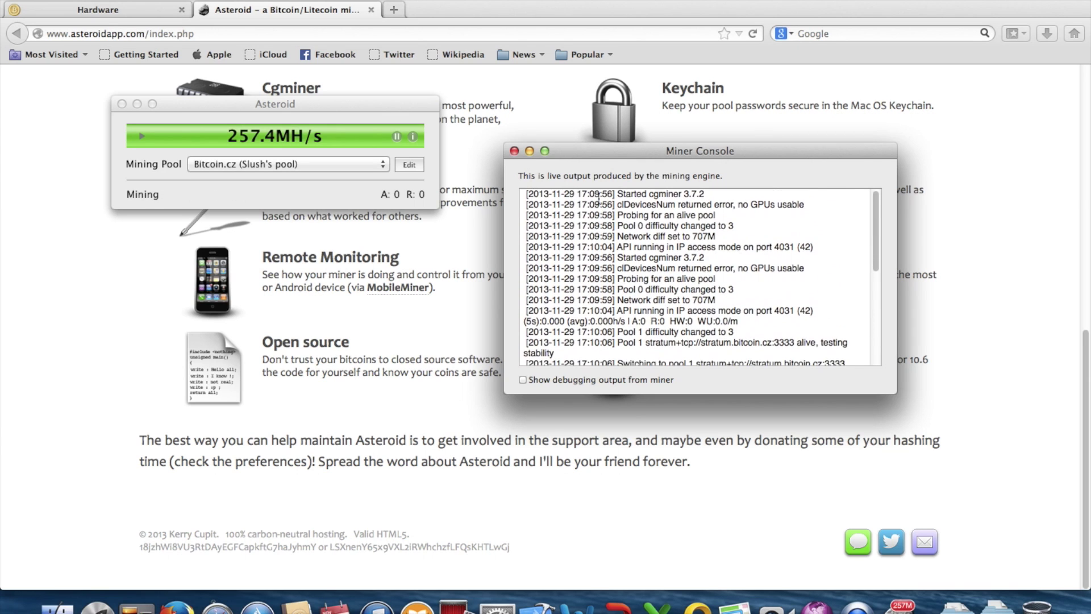
left_click_drag(661, 155, 632, 125)
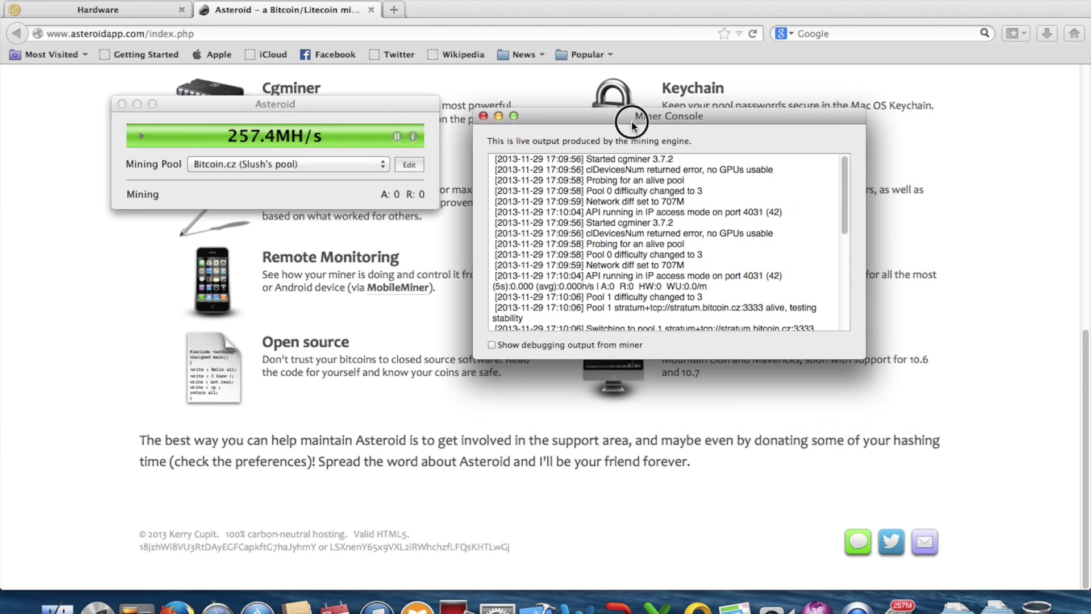
left_click_drag(571, 159, 769, 204)
left_click(764, 287)
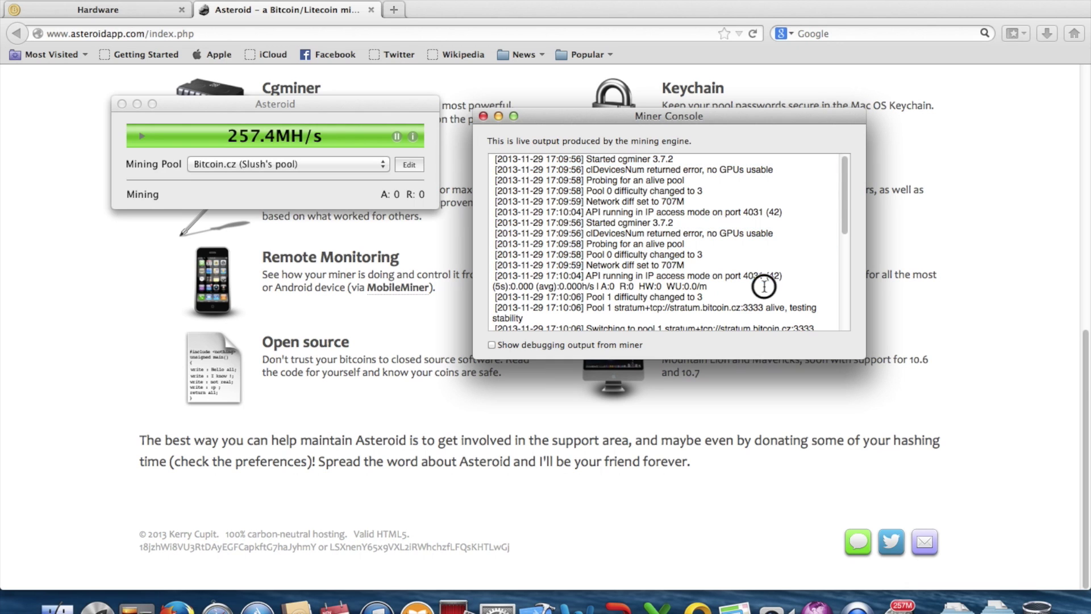
scroll(764, 285, "down", 2)
scroll(764, 286, "down", 5)
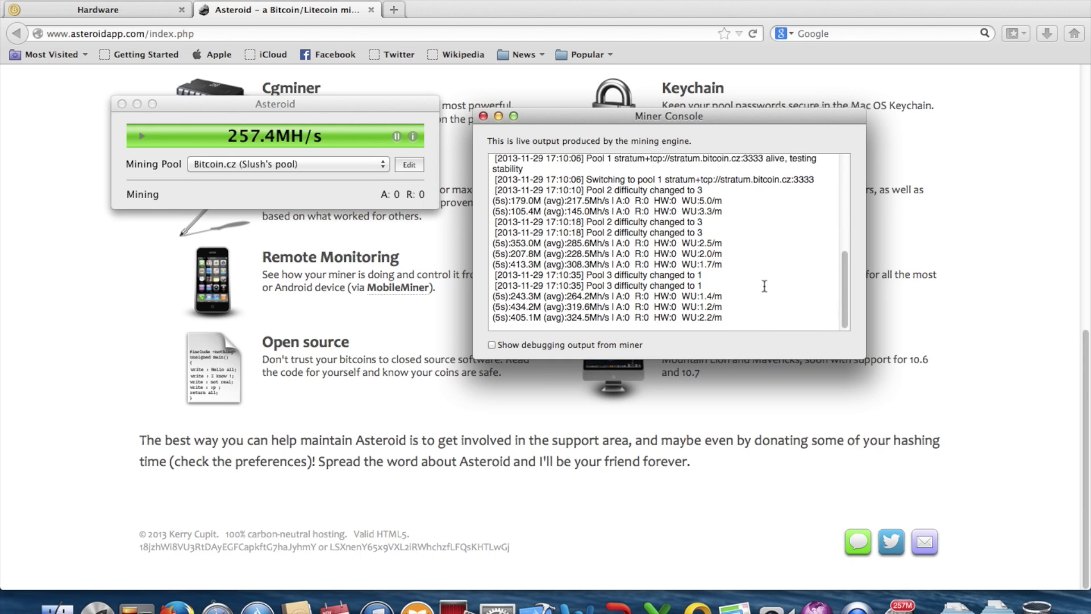
scroll(693, 285, "up", 3)
scroll(694, 285, "down", 5)
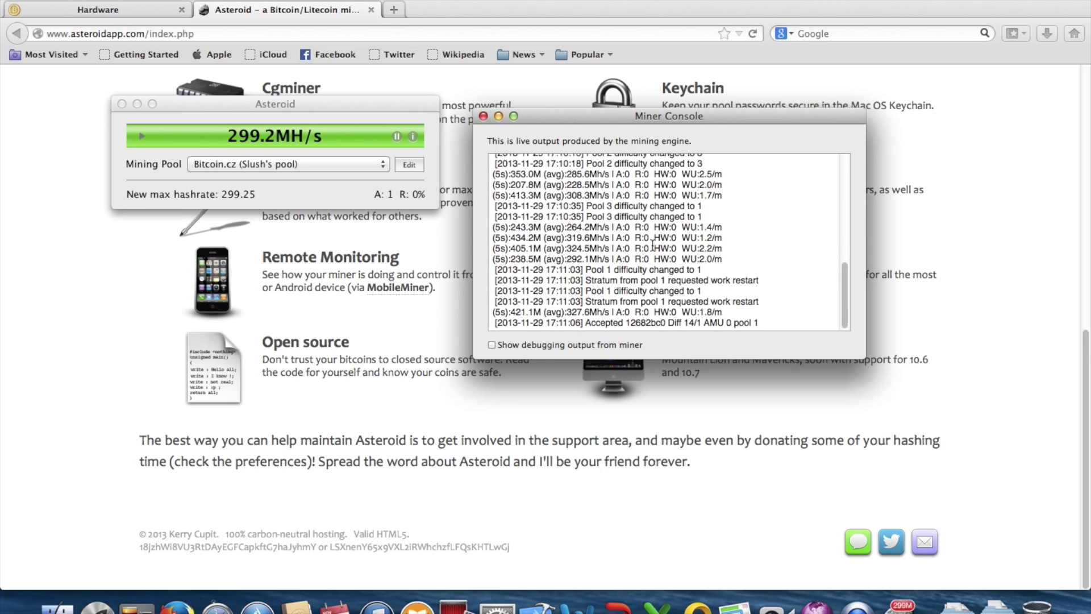
left_click_drag(586, 324, 733, 324)
left_click(830, 321)
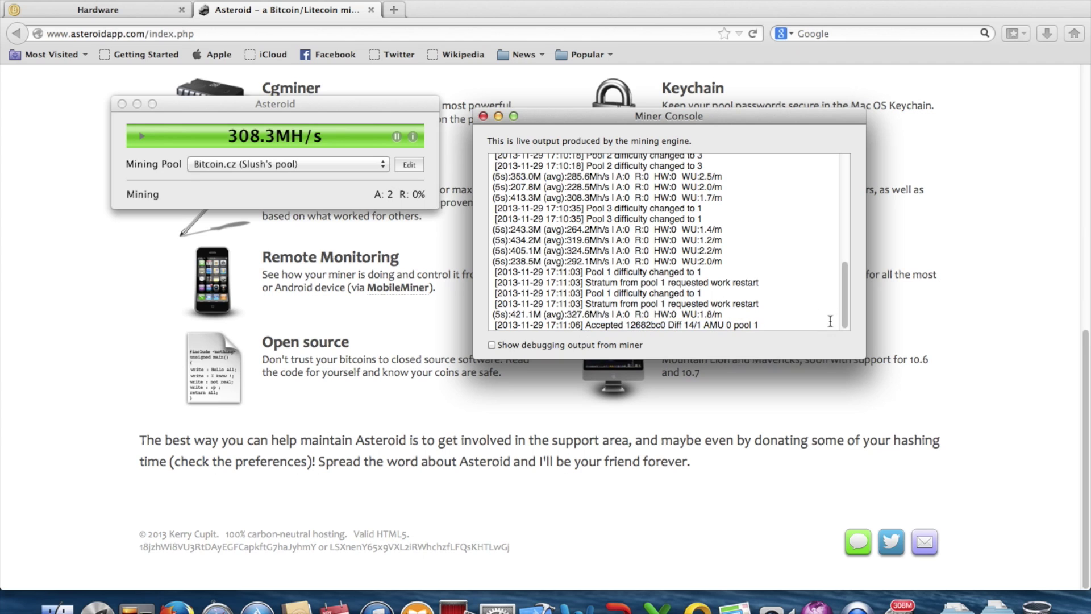
Turn 'Show debugging output from miner' on and off again, then close the console
left_click(490, 344)
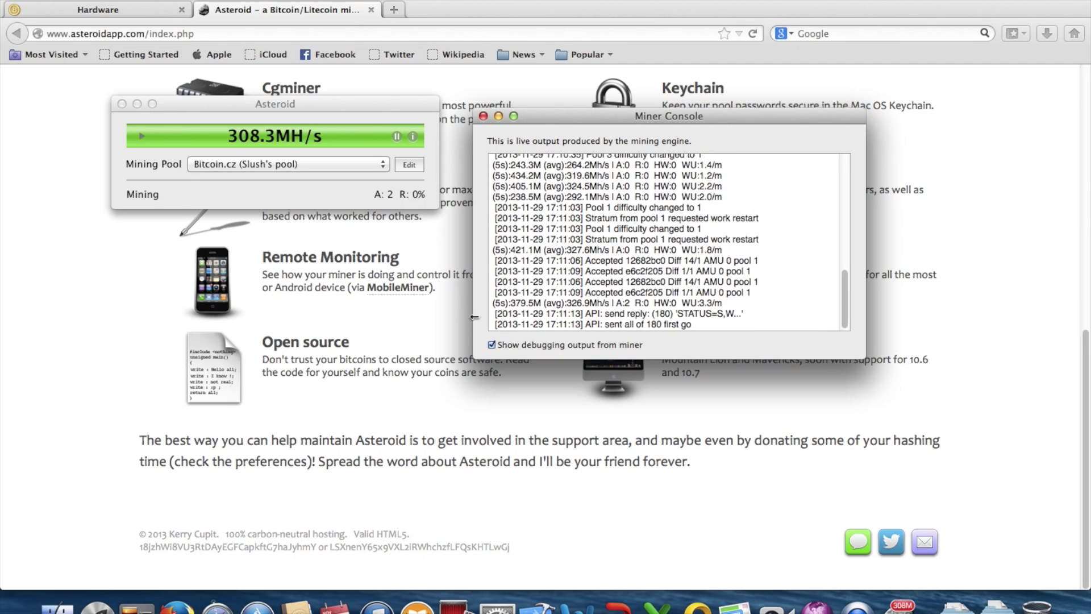
left_click(491, 344)
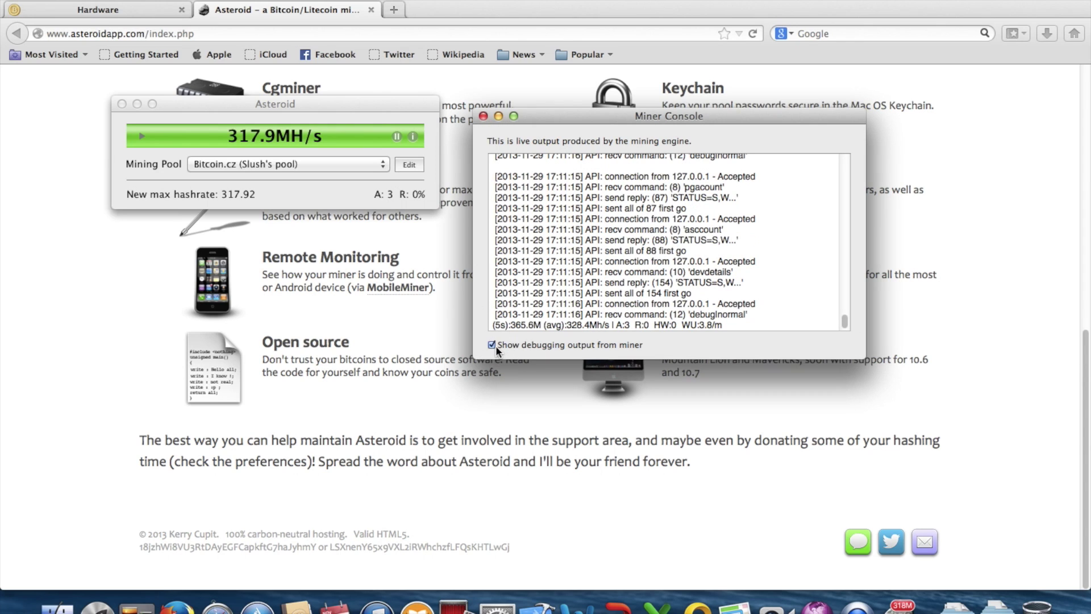
left_click(492, 345)
left_click(483, 117)
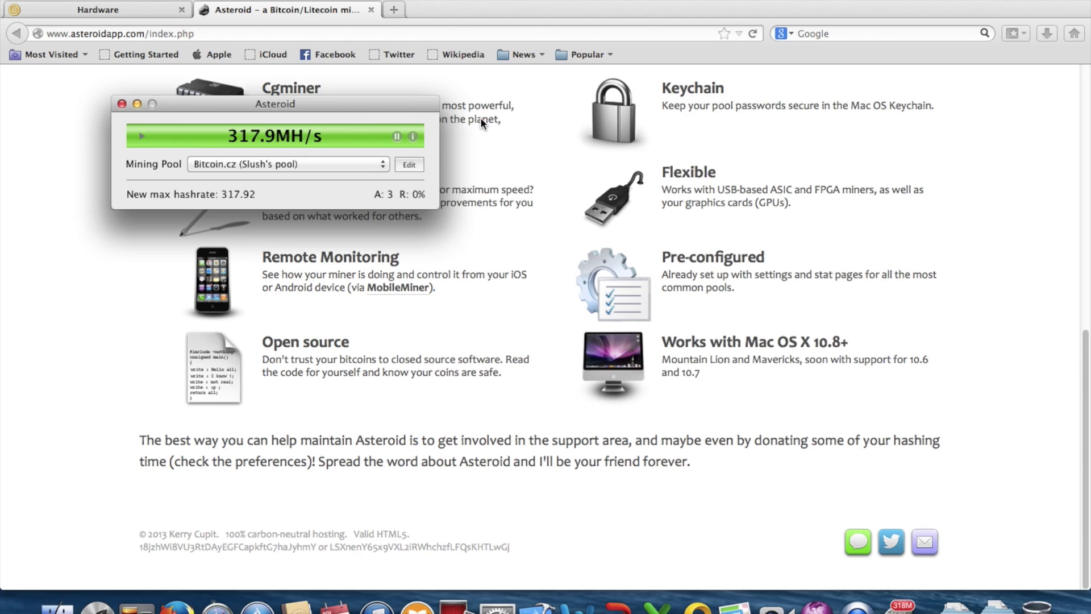
Move the Asteroid window aside and check About Asteroid, which shows version 0.9.4
left_click_drag(357, 99, 565, 94)
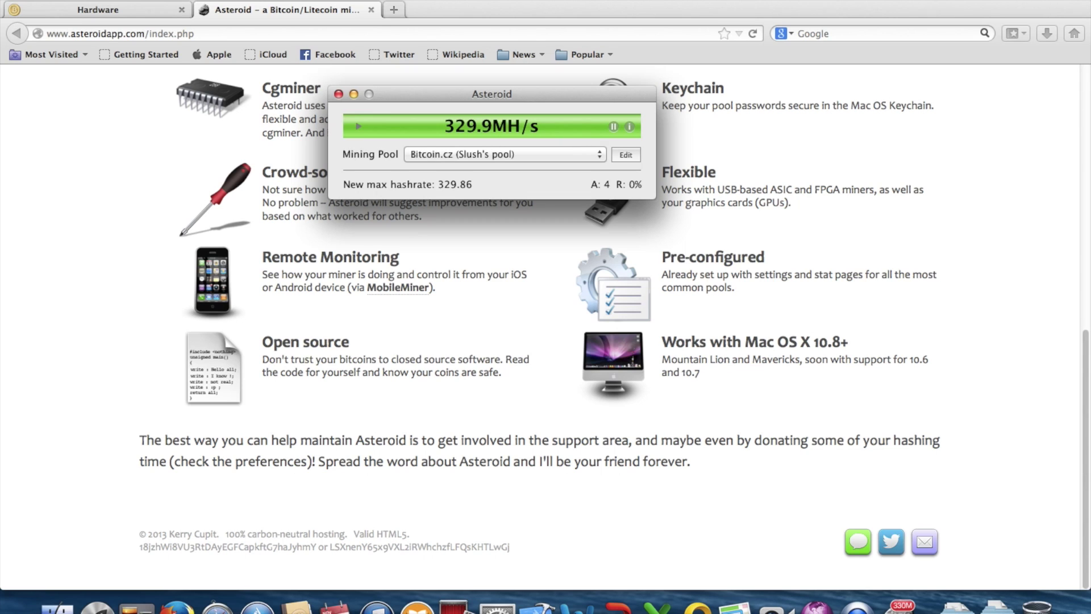
left_click(248, 15)
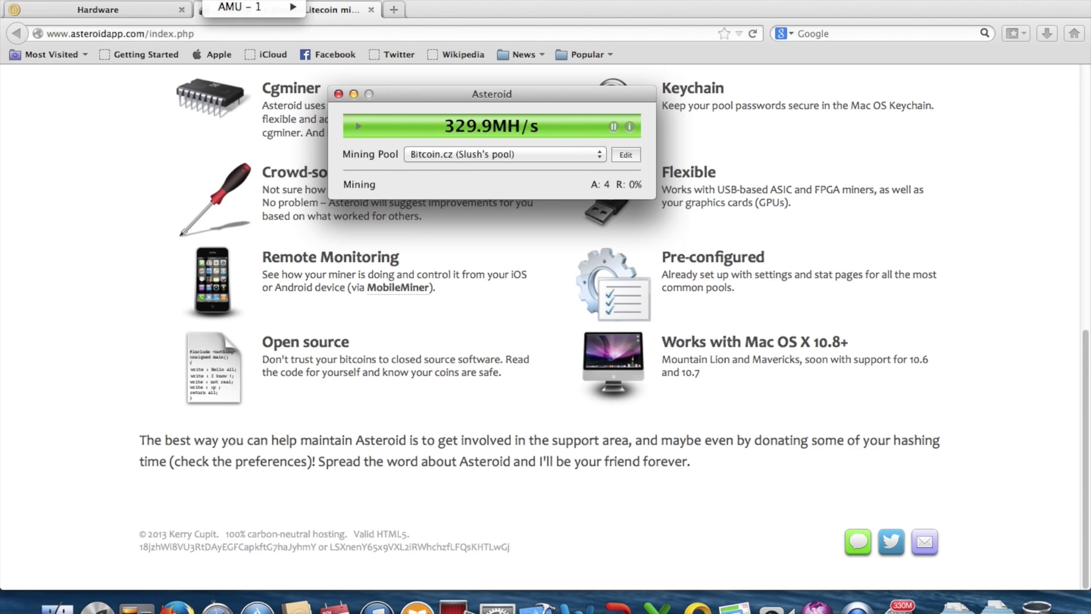
mouse_move(258, 12)
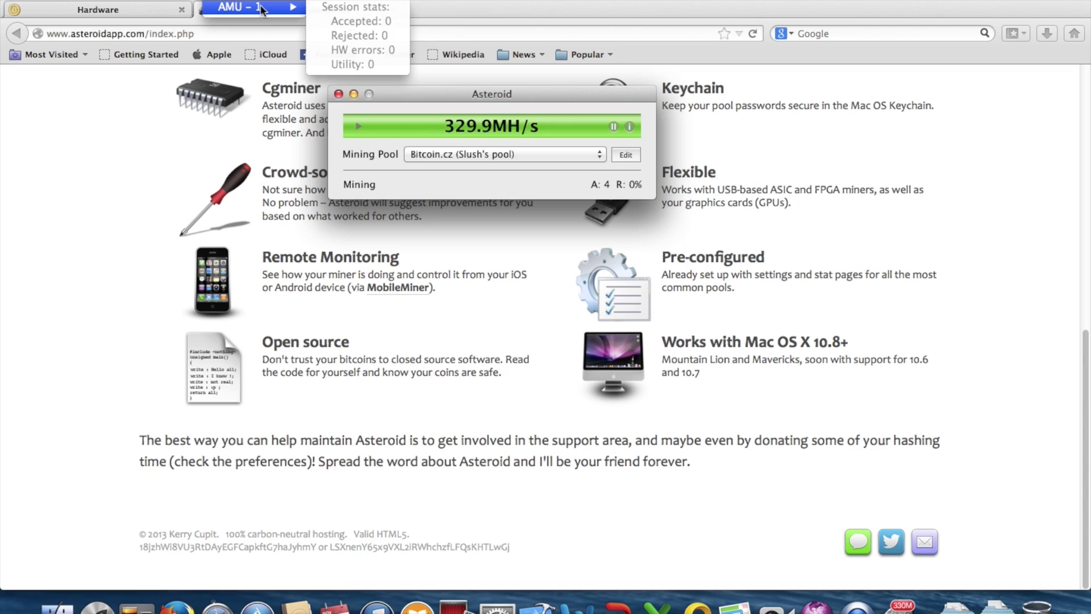
mouse_move(60, 6)
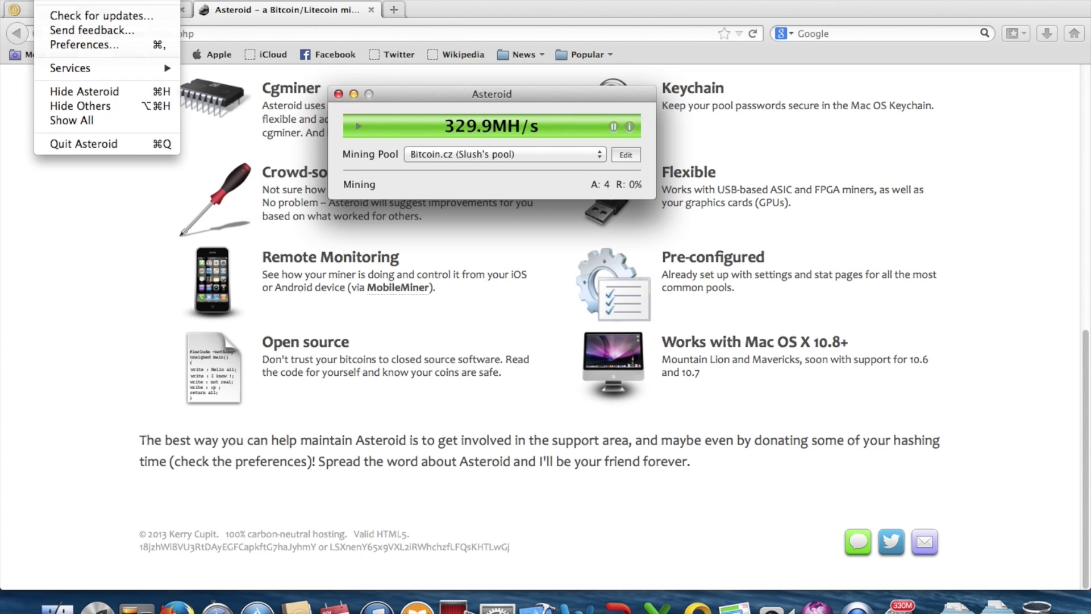
left_click(120, 1)
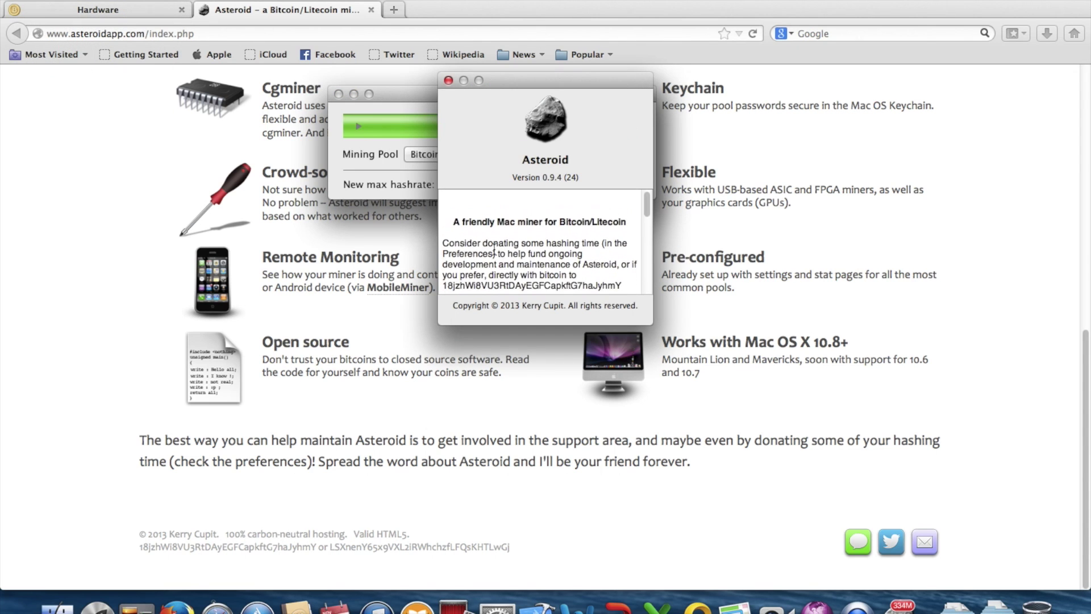
left_click(448, 80)
Return to the asteroidapp.com About section in Firefox
left_click(155, 212)
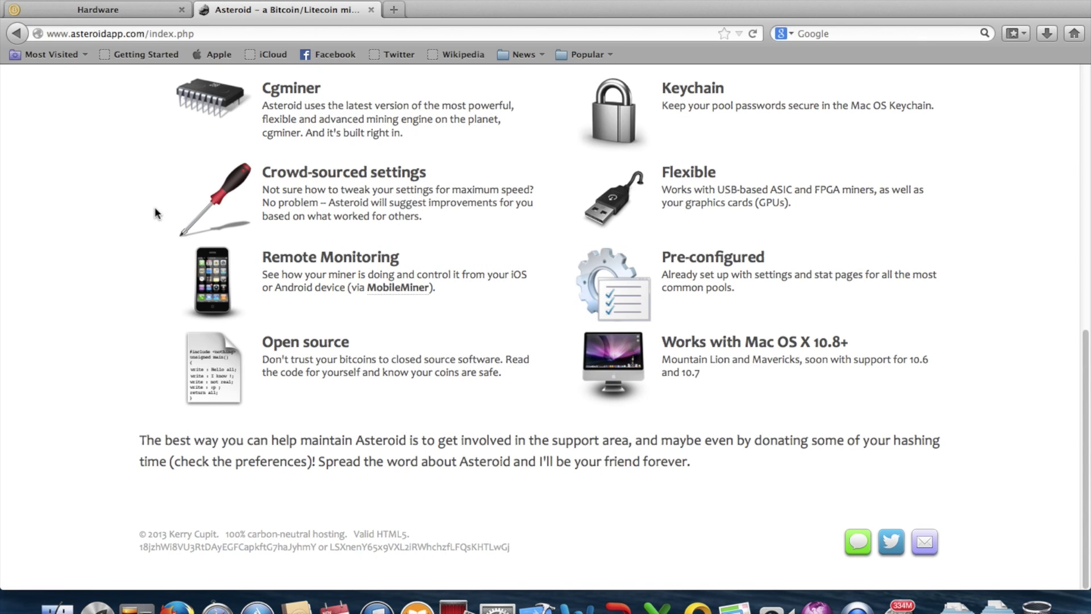
scroll(155, 210, "up", 10)
scroll(731, 443, "down", 5)
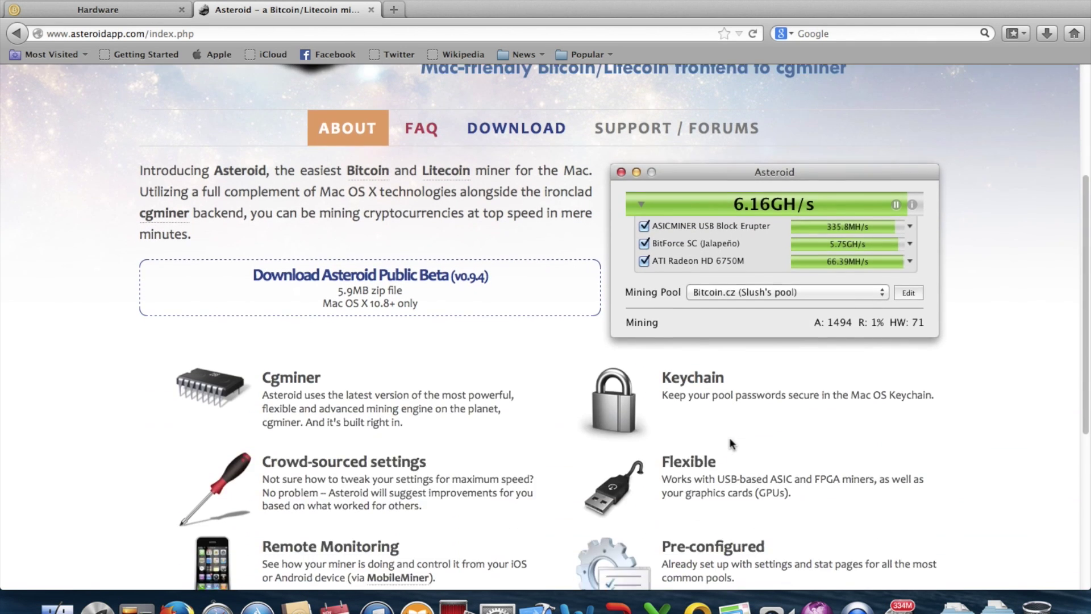
Follow the bitcoin donation address link in the asteroidapp.com footer
scroll(732, 444, "down", 5)
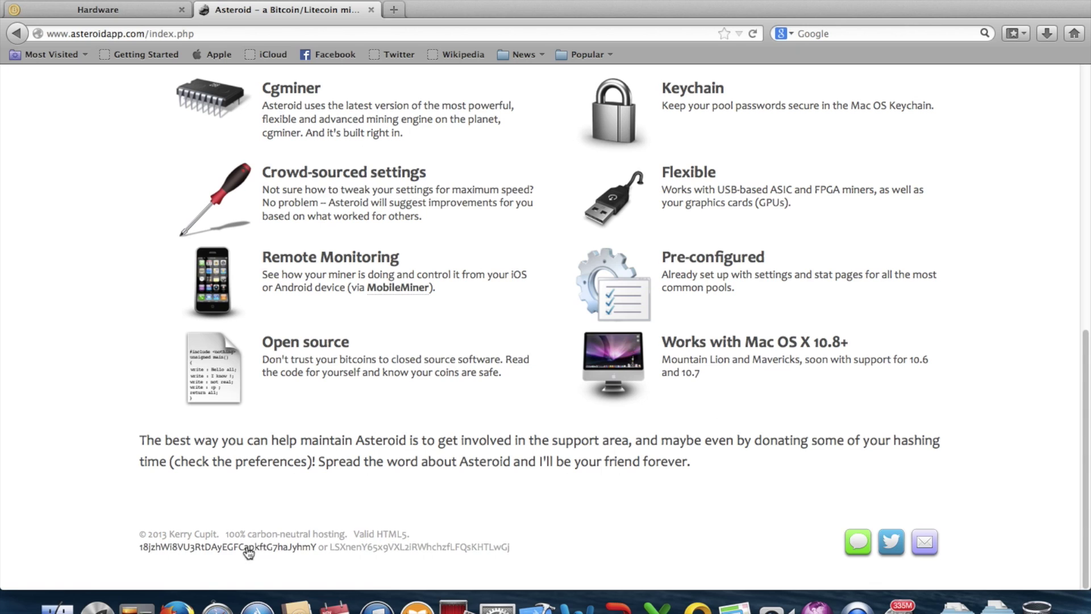
left_click_drag(89, 547, 315, 551)
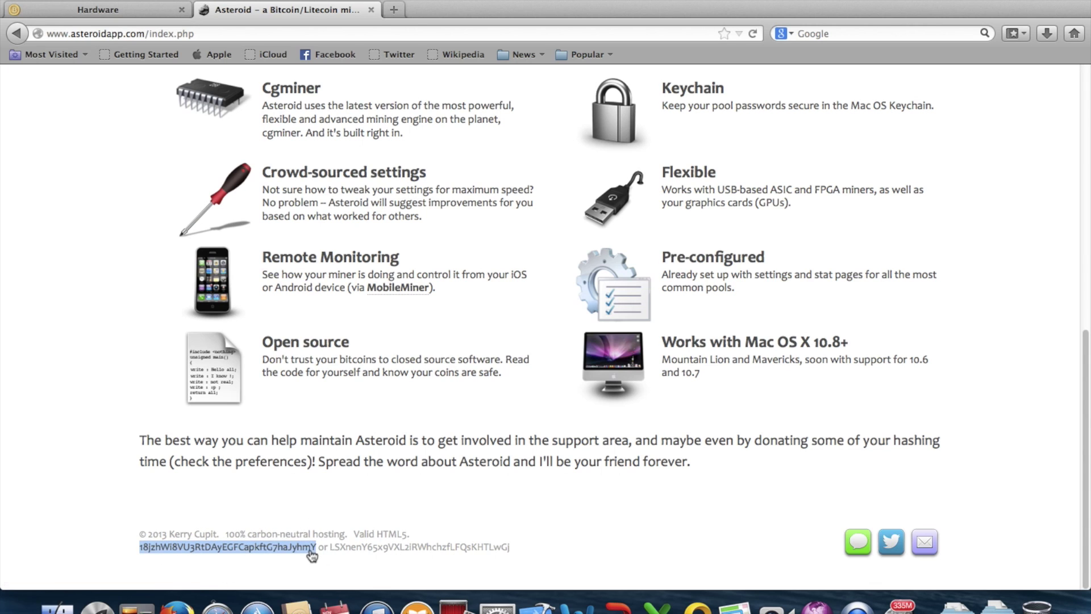
left_click(317, 551)
left_click_drag(329, 549, 480, 557)
left_click(239, 548)
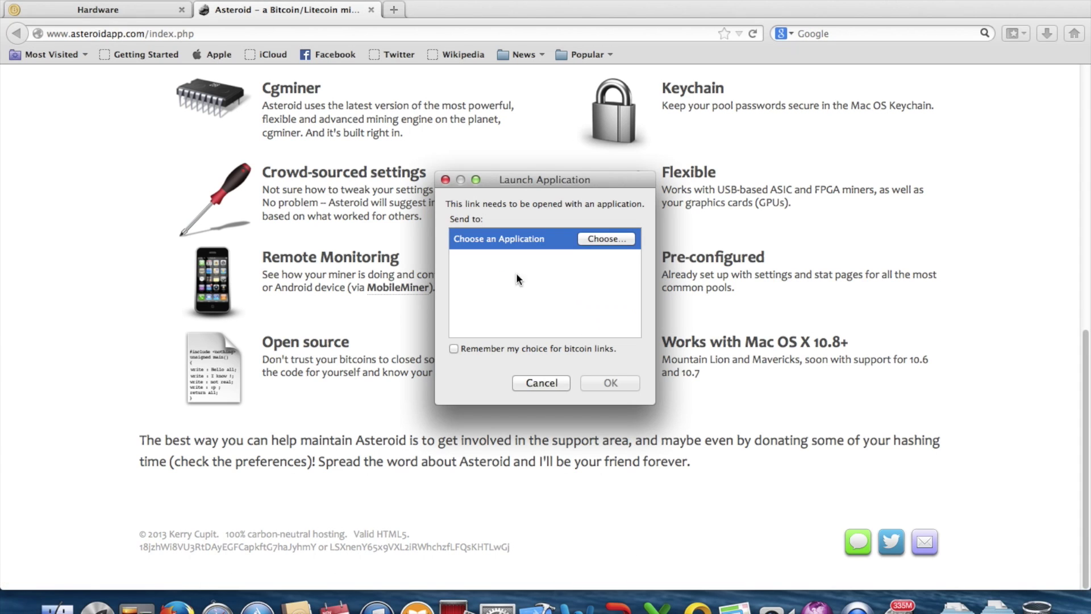
Choose Electrum as the application for bitcoin links and open the address in it
left_click(618, 240)
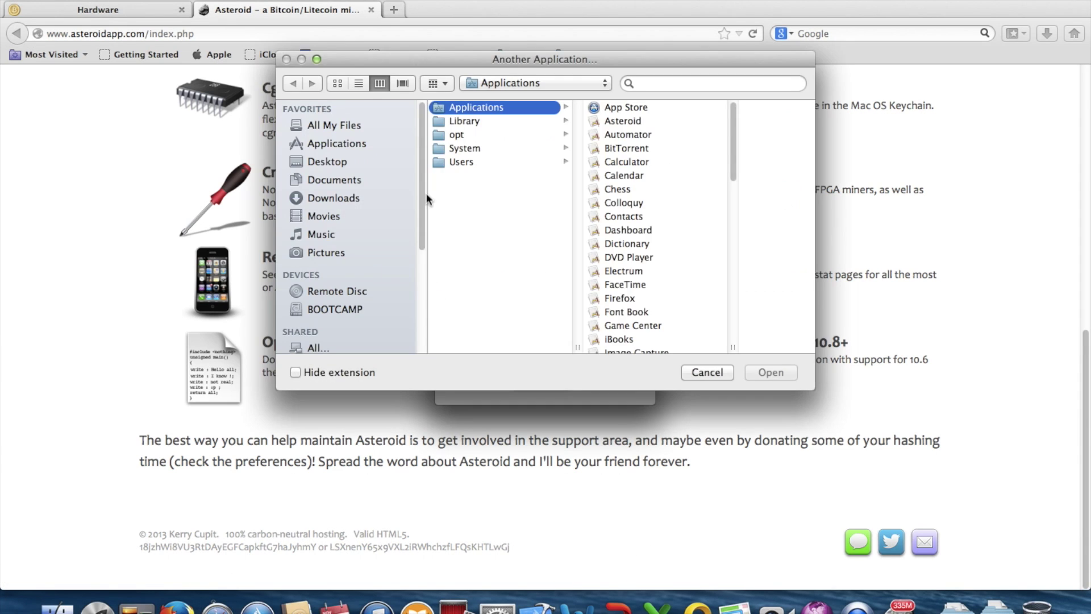
scroll(632, 261, "down", 3)
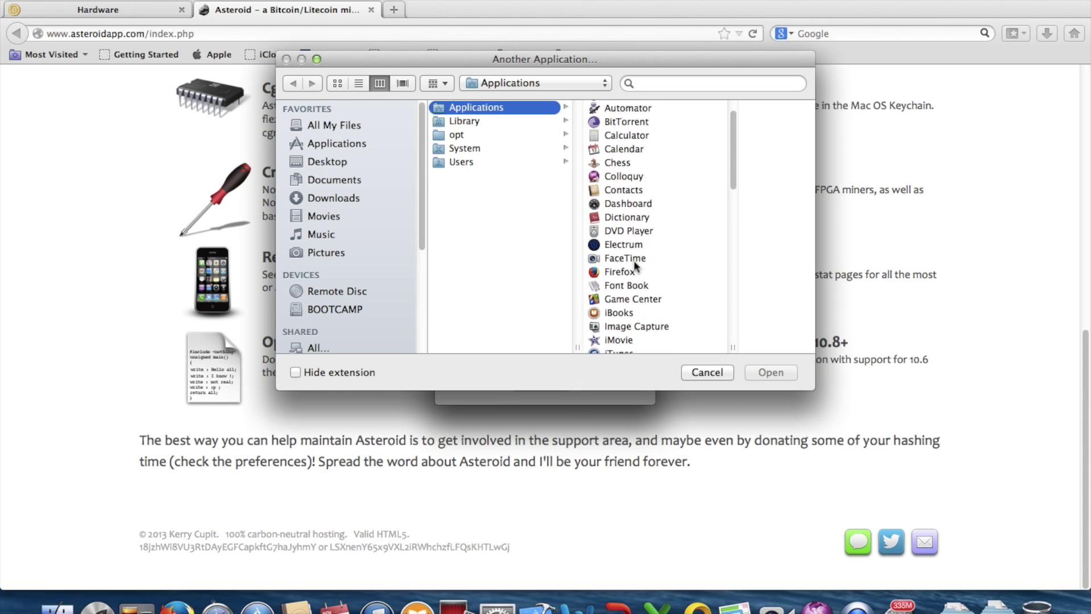
left_click(640, 234)
left_click(771, 372)
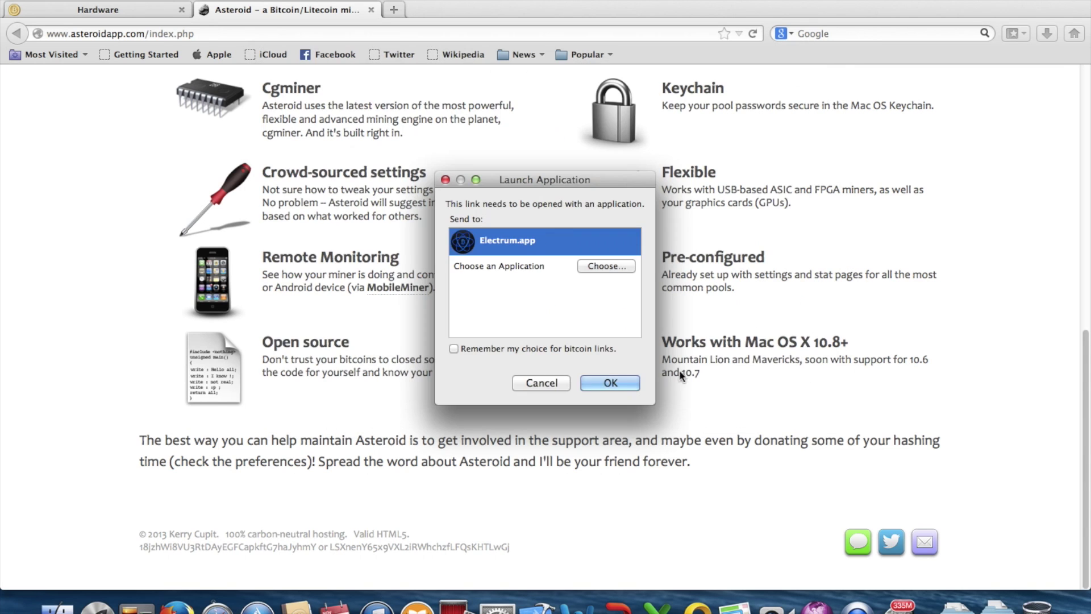
left_click(596, 377)
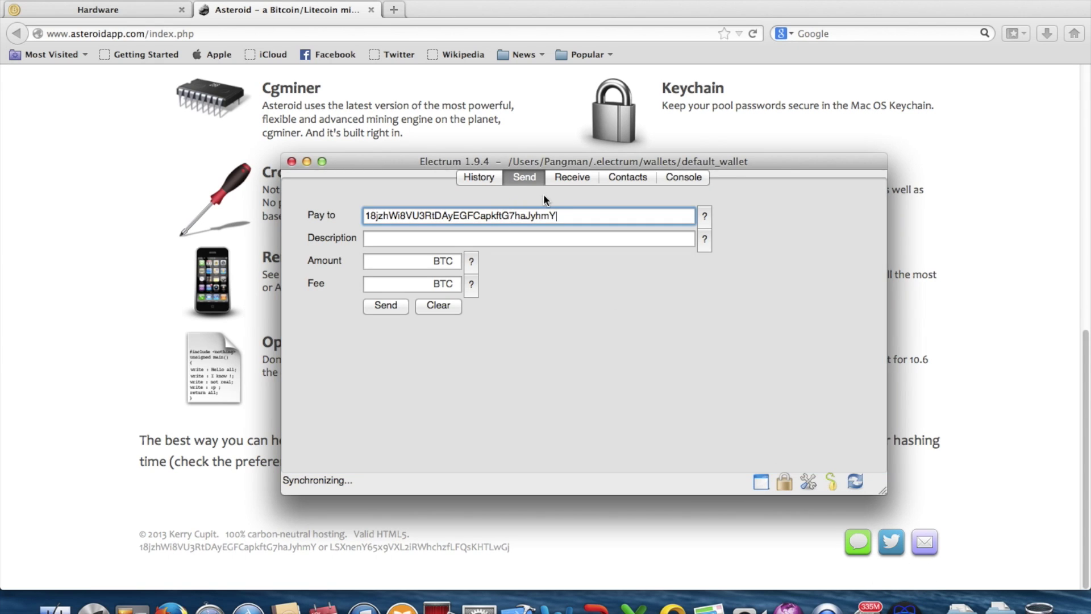
Fill the Send form with description 'Youtube Tutorials' and amount 99999
left_click(407, 234)
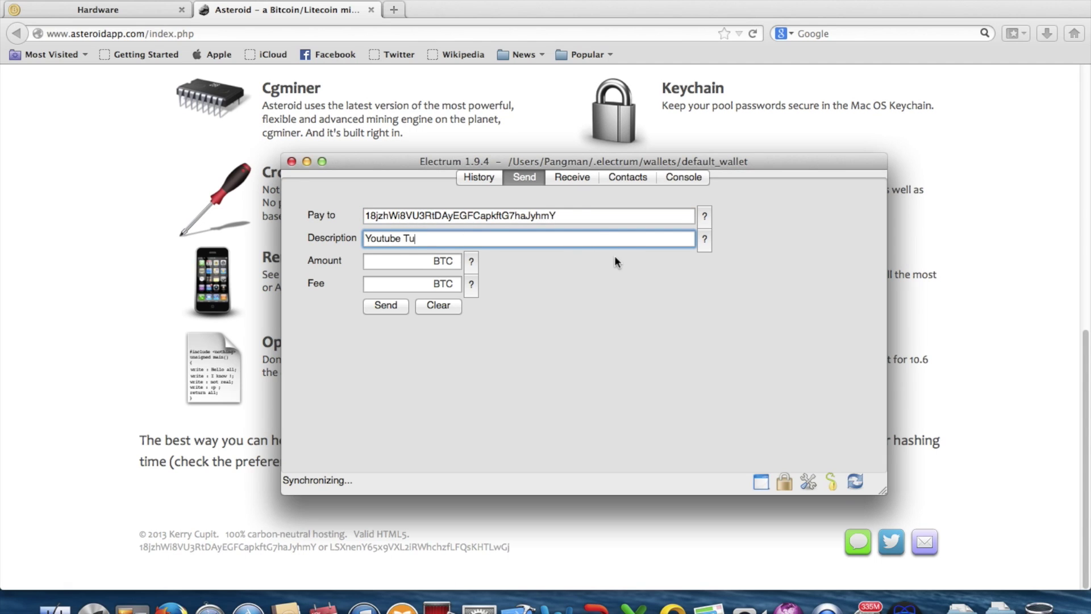
type("Youtube Tutorials")
key("Tab")
left_click(418, 261)
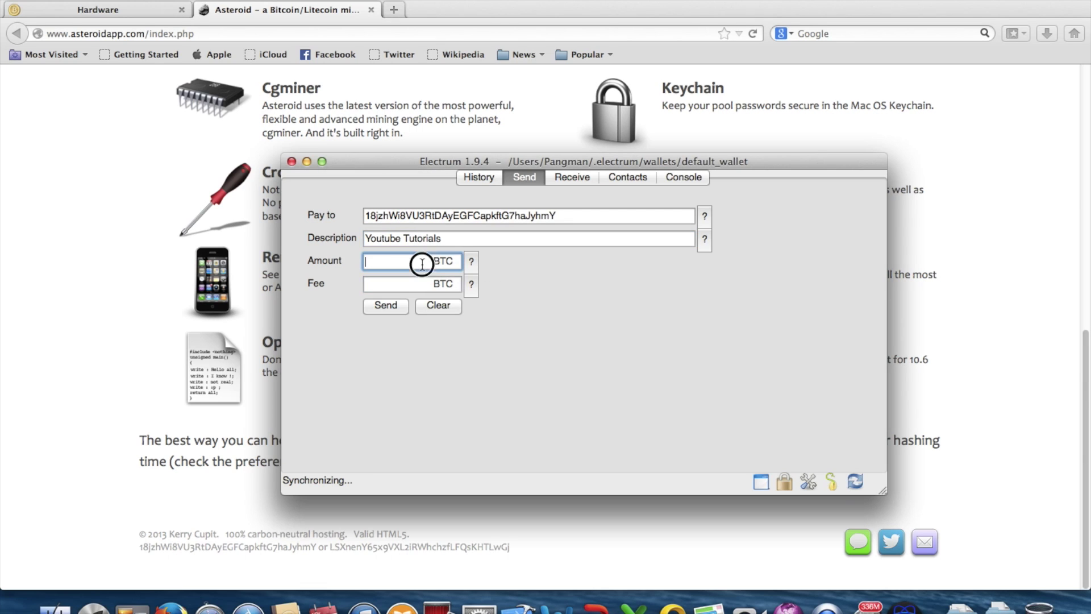
type("99999")
key("Tab")
key("Tab")
left_click(411, 262)
double_click(411, 262)
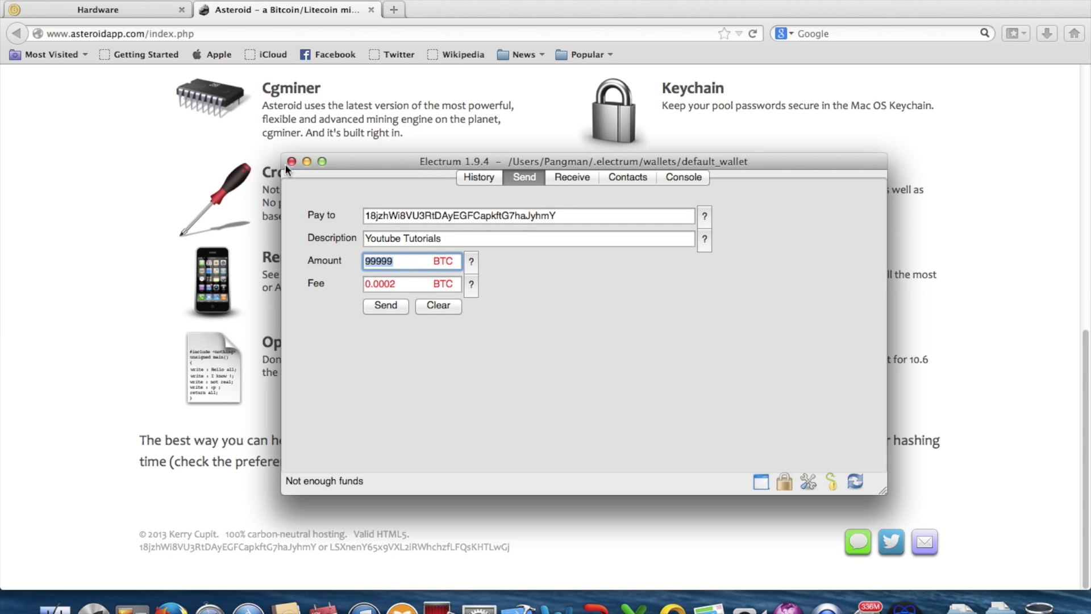
Browse the Receive, Contacts and Console tabs, select the Slush's Pool address, then close Electrum
left_click(571, 177)
left_click(629, 177)
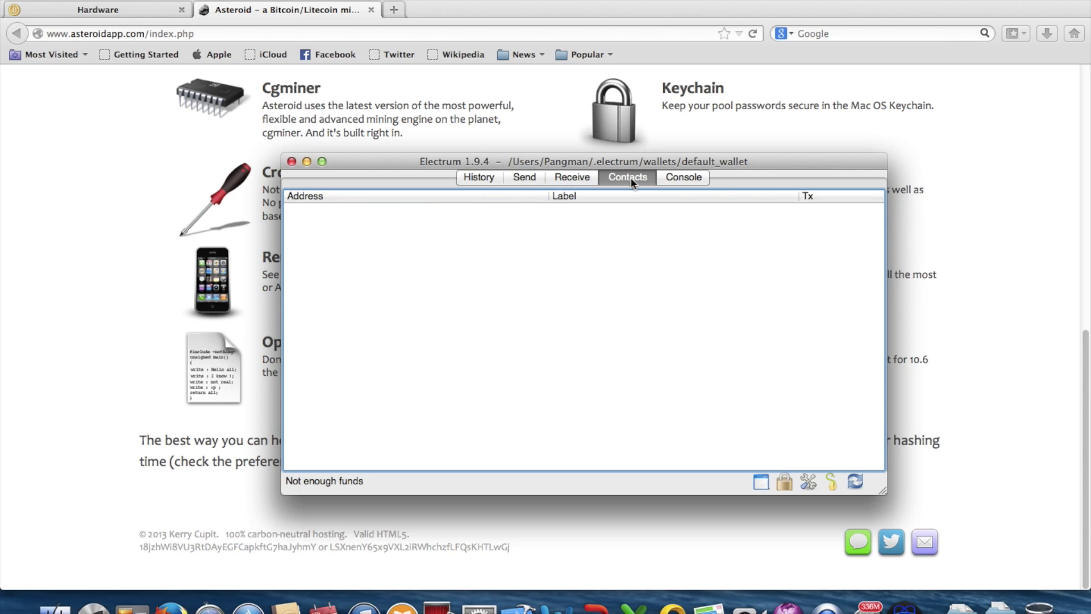
left_click(658, 181)
left_click(643, 179)
left_click(568, 176)
left_click(700, 234)
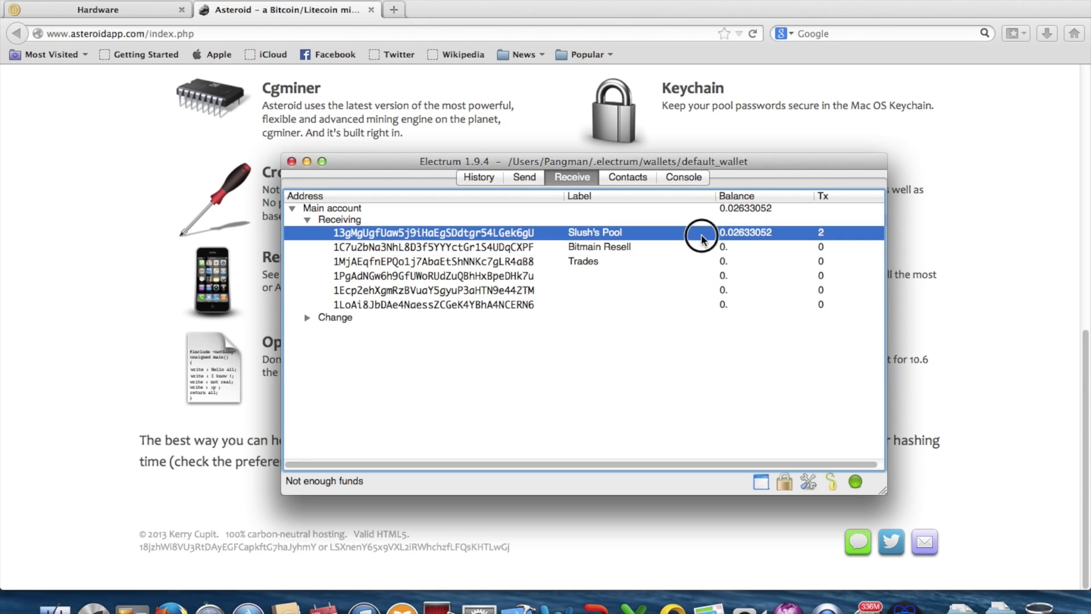
left_click(292, 161)
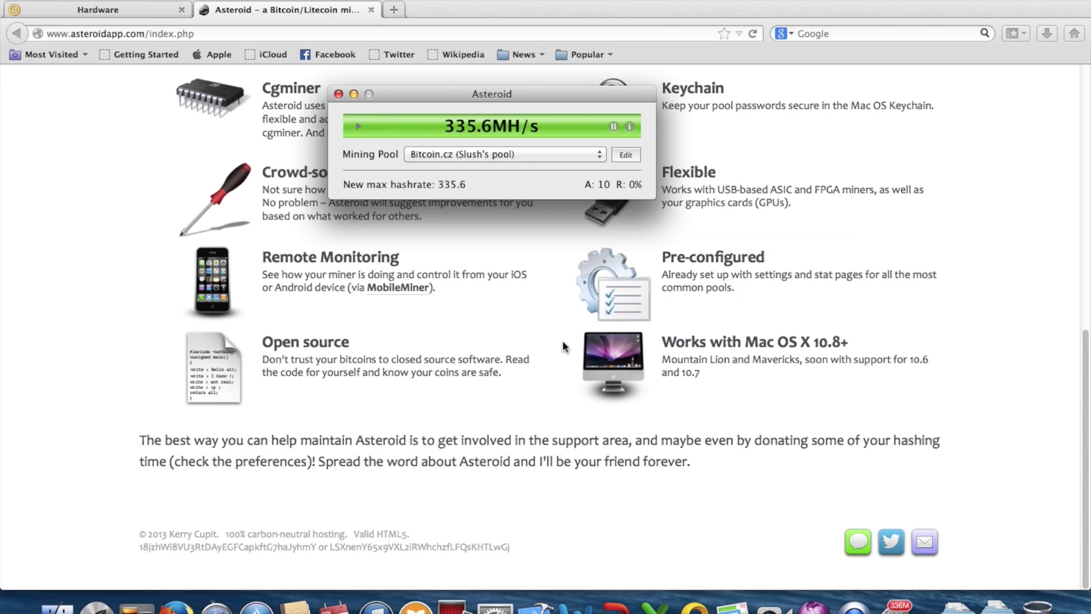
Bring the asteroidapp.com page forward and read its feature descriptions, Crowd-sourced through Open source
left_click(469, 320)
scroll(449, 284, "up", 3)
left_click_drag(288, 305, 545, 398)
left_click_drag(284, 460, 471, 508)
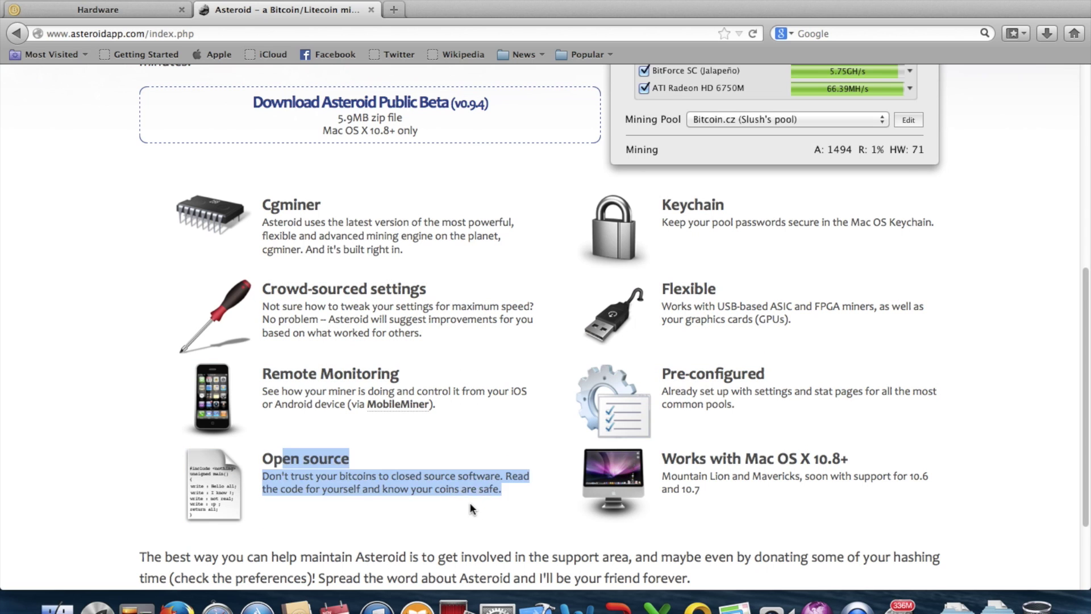
left_click(470, 508)
scroll(471, 507, "up", 10)
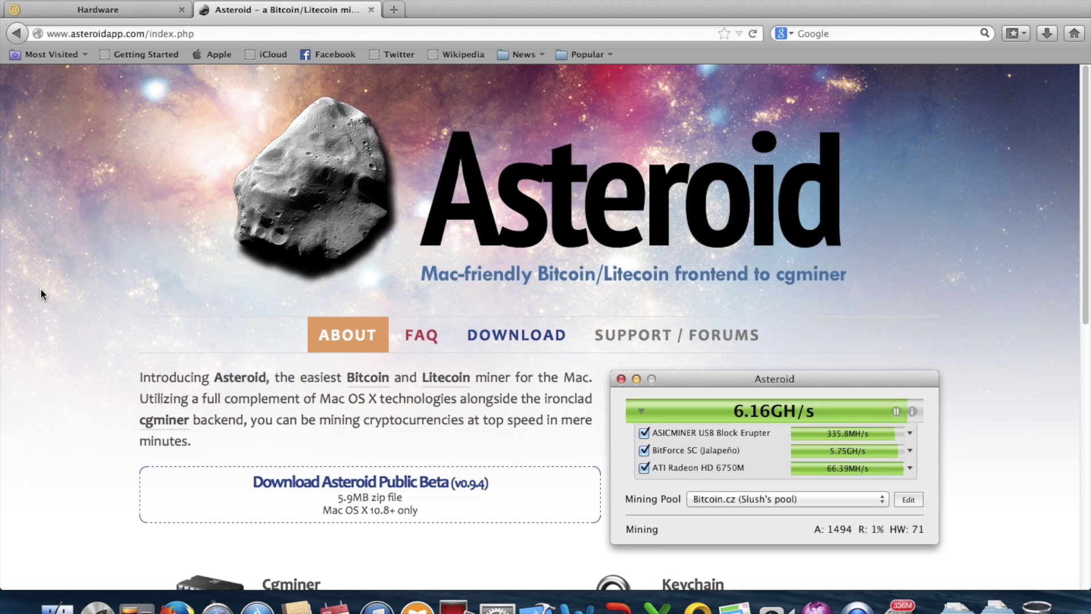
Open SUPPORT / FORUMS, then return to the bitcointalk Hardware board tab
left_click(629, 350)
scroll(562, 283, "down", 5)
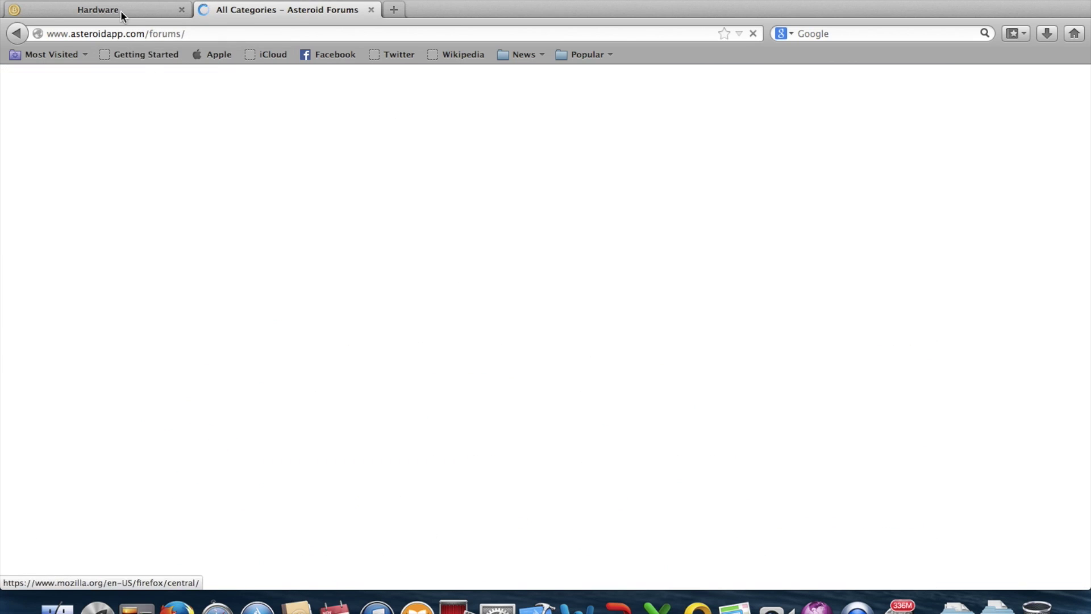
left_click(120, 9)
Go from the Mining board to Mining software (miners) and open 'Asteroid -- a new Mac mining client'
left_click(165, 266)
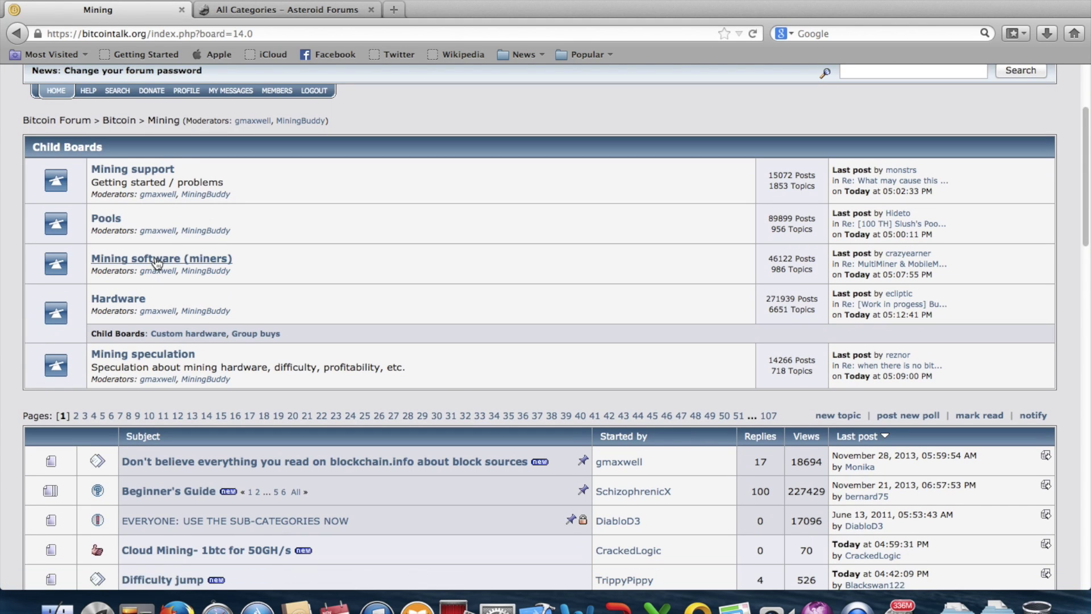
left_click(158, 259)
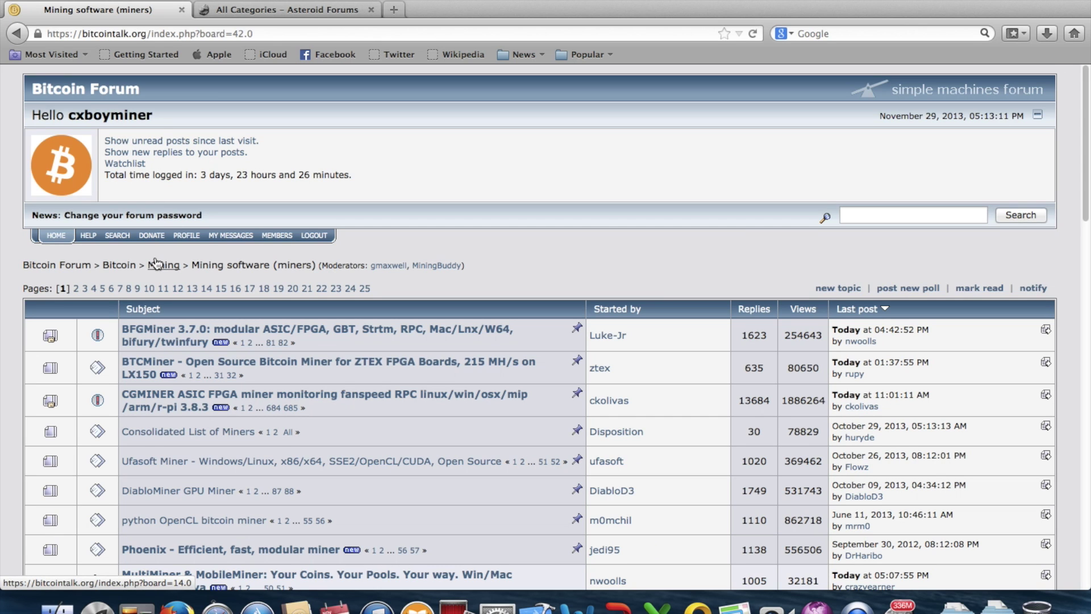
scroll(154, 262, "down", 10)
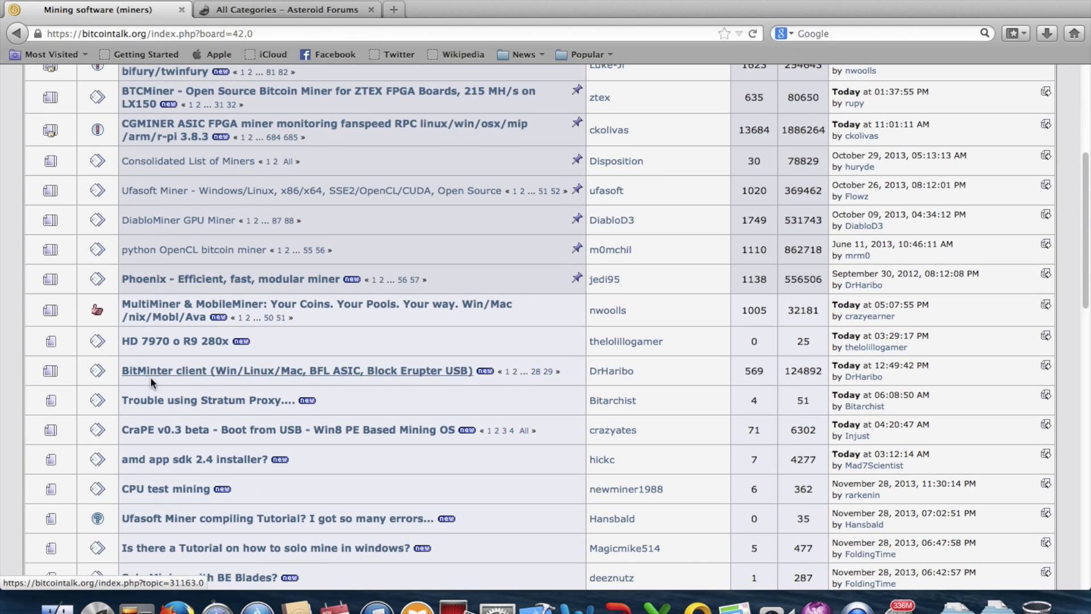
scroll(155, 408, "down", 4)
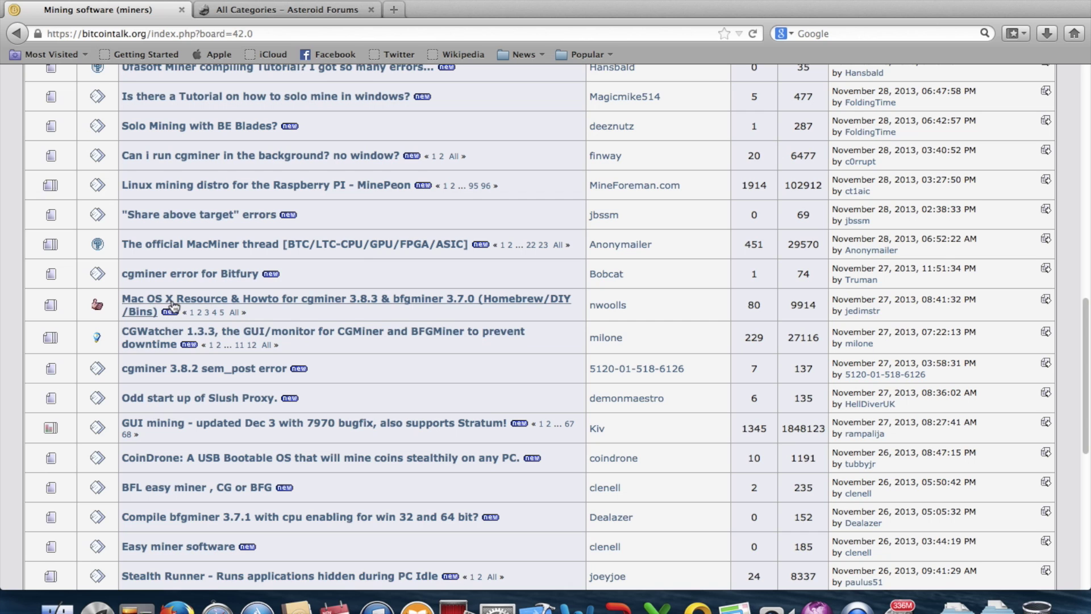
scroll(176, 306, "down", 3)
scroll(176, 307, "down", 1)
left_click(231, 408)
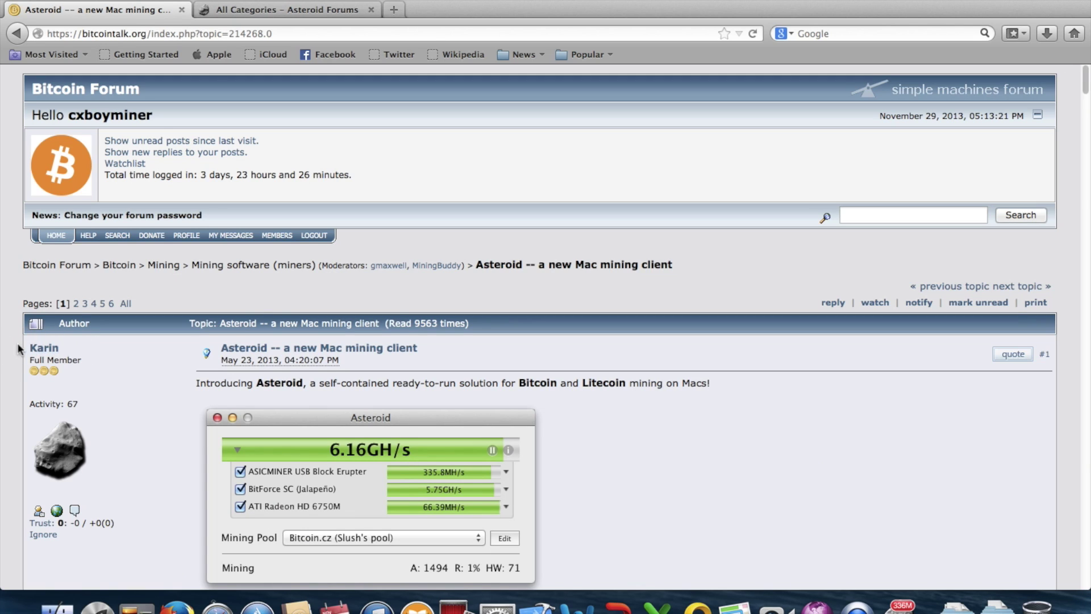
left_click_drag(397, 383, 710, 385)
left_click(726, 421)
scroll(726, 421, "down", 20)
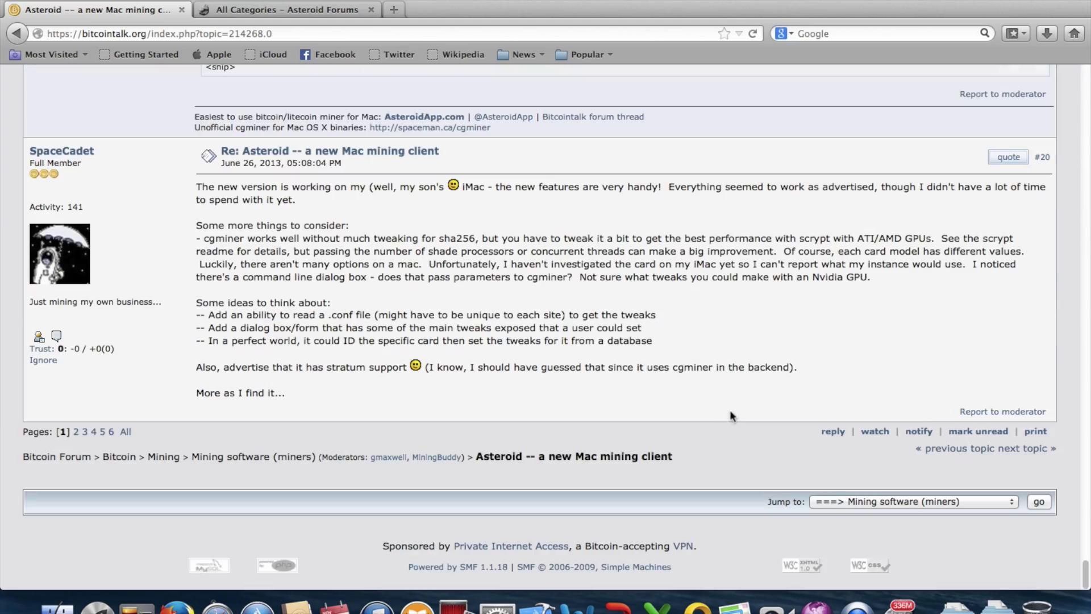
scroll(140, 392, "up", 20)
scroll(140, 392, "down", 15)
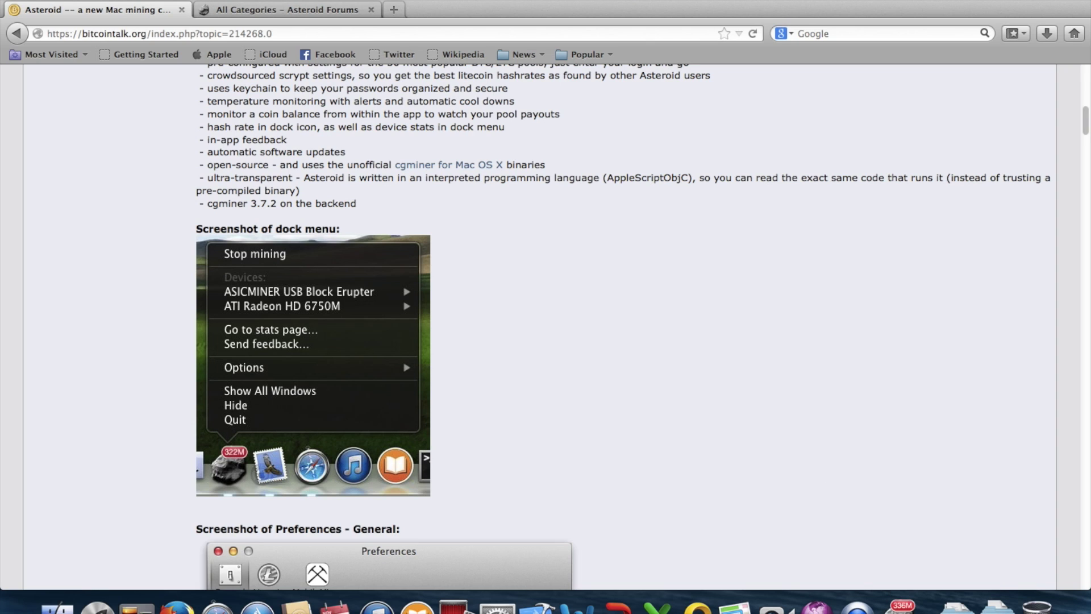
right_click(899, 607)
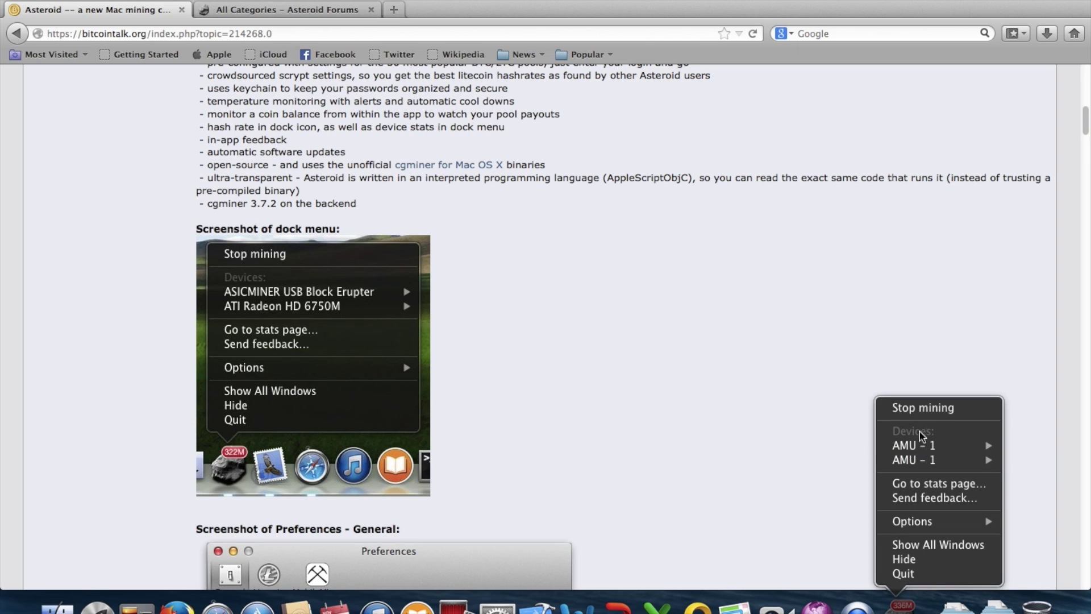
mouse_move(927, 446)
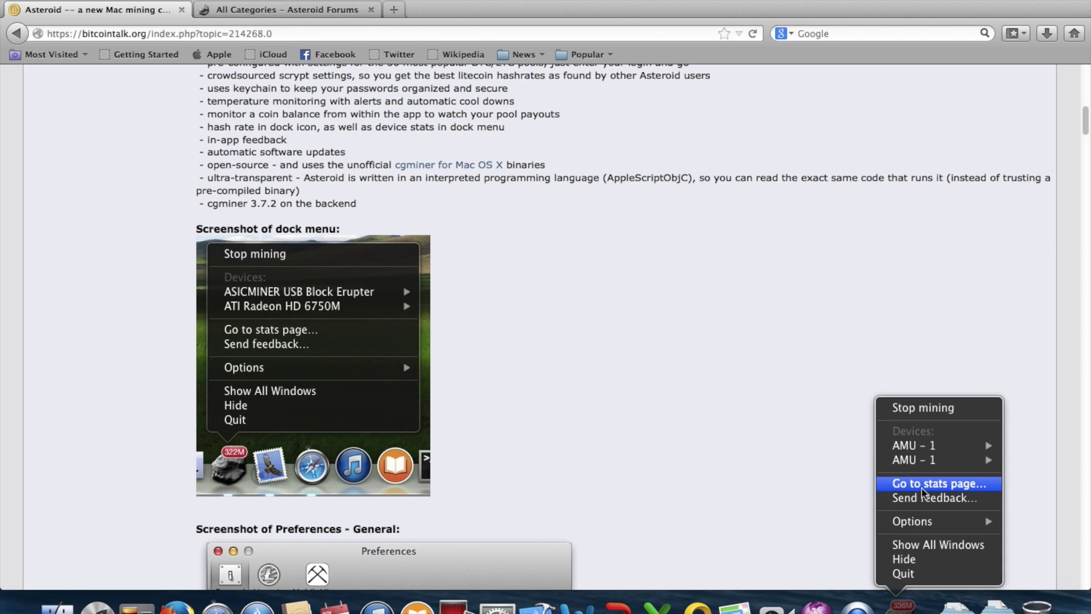
left_click(589, 419)
scroll(588, 420, "down", 3)
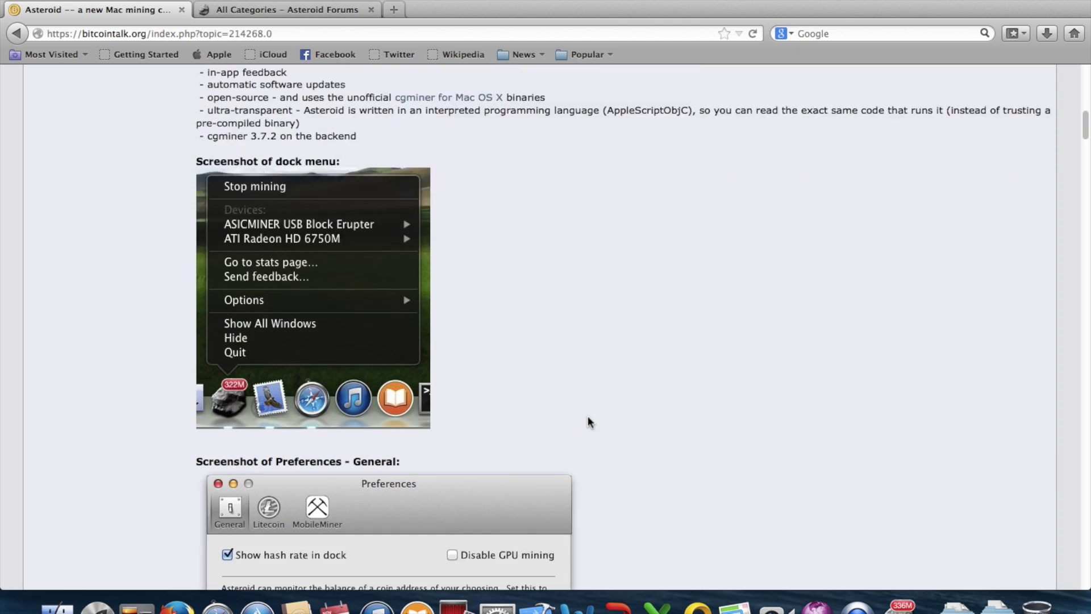
scroll(588, 422, "down", 8)
scroll(368, 286, "down", 15)
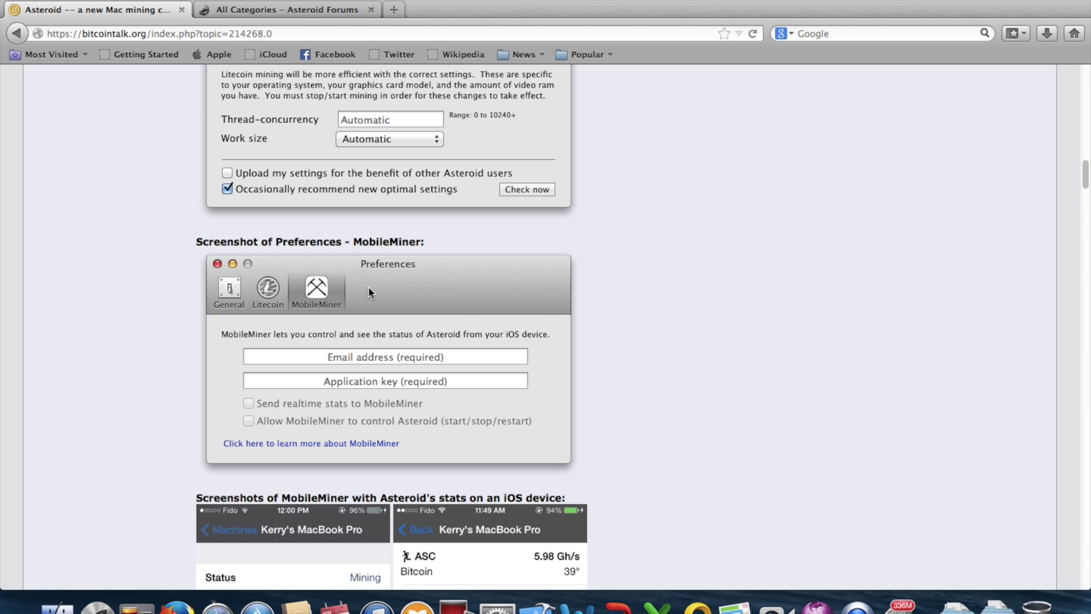
scroll(368, 286, "down", 15)
scroll(368, 286, "up", 5)
scroll(370, 291, "up", 20)
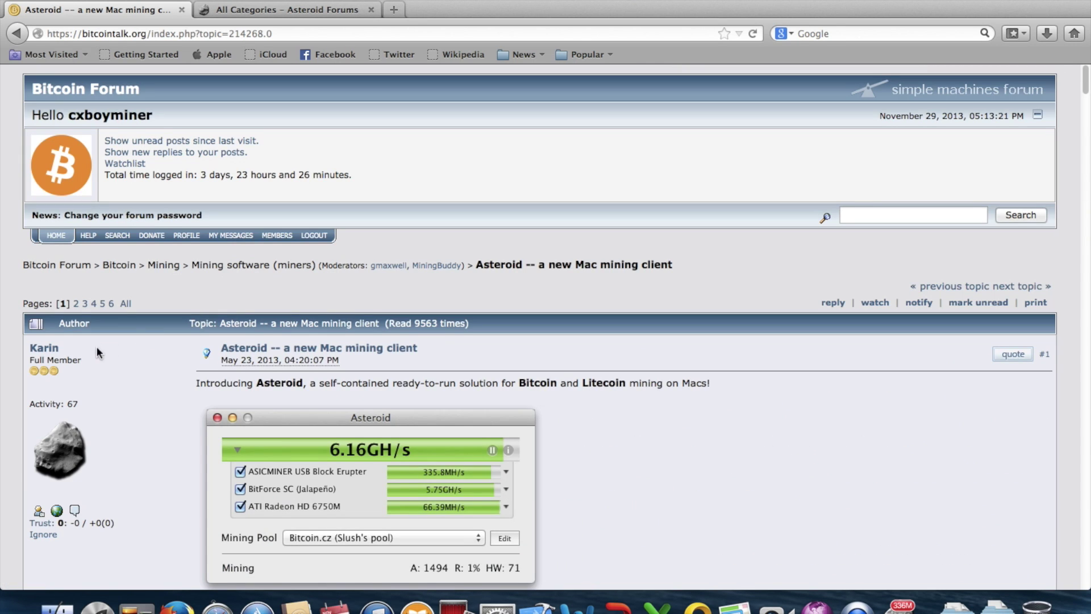
scroll(96, 346, "down", 20)
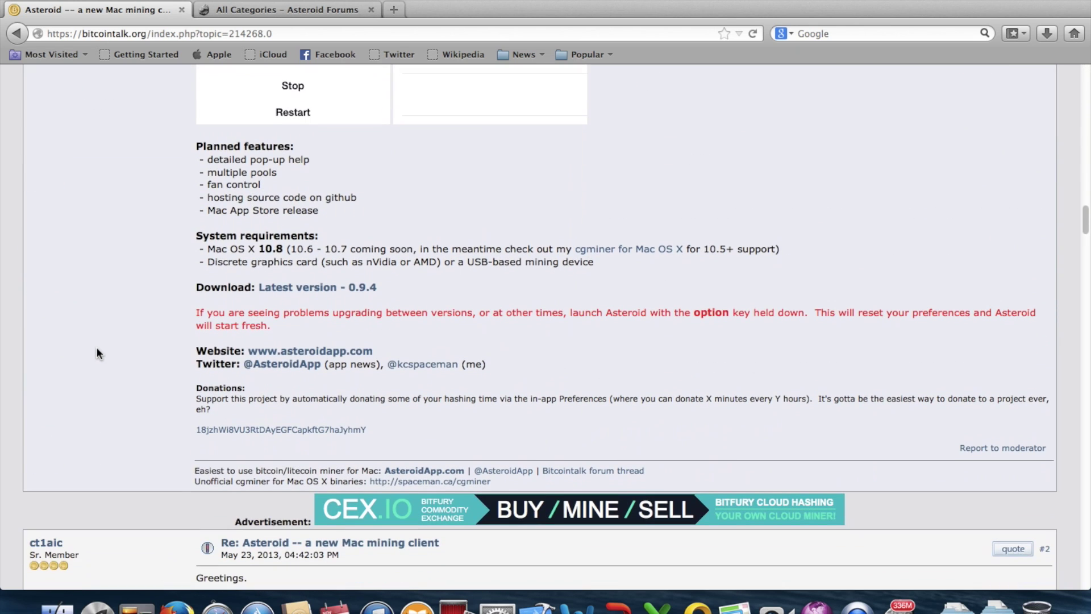
double_click(214, 249)
left_click_drag(594, 262, 199, 230)
left_click(196, 240)
left_click(654, 271)
left_click(272, 257)
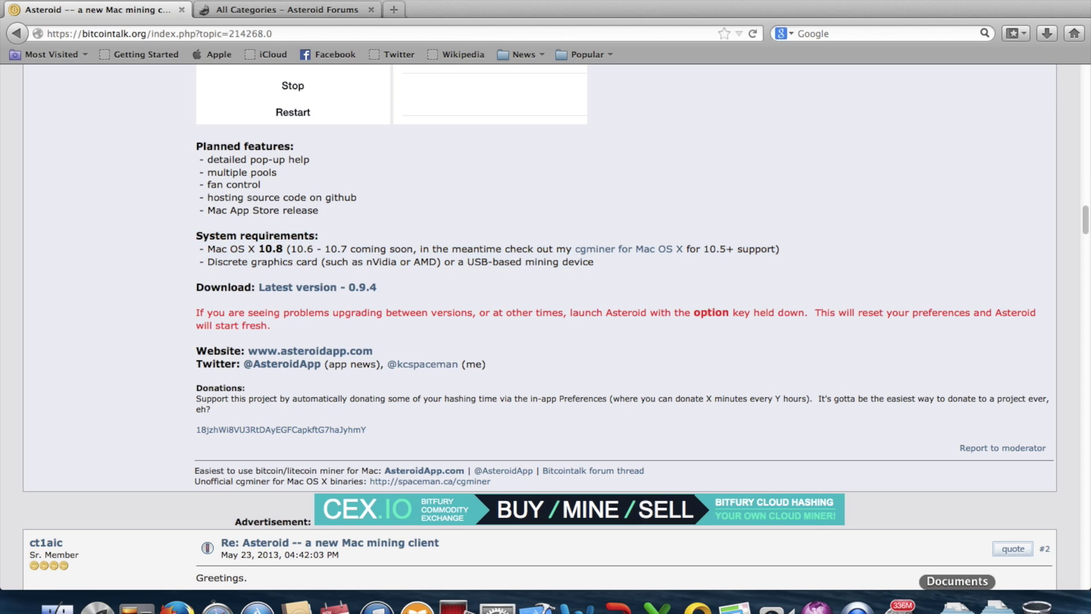